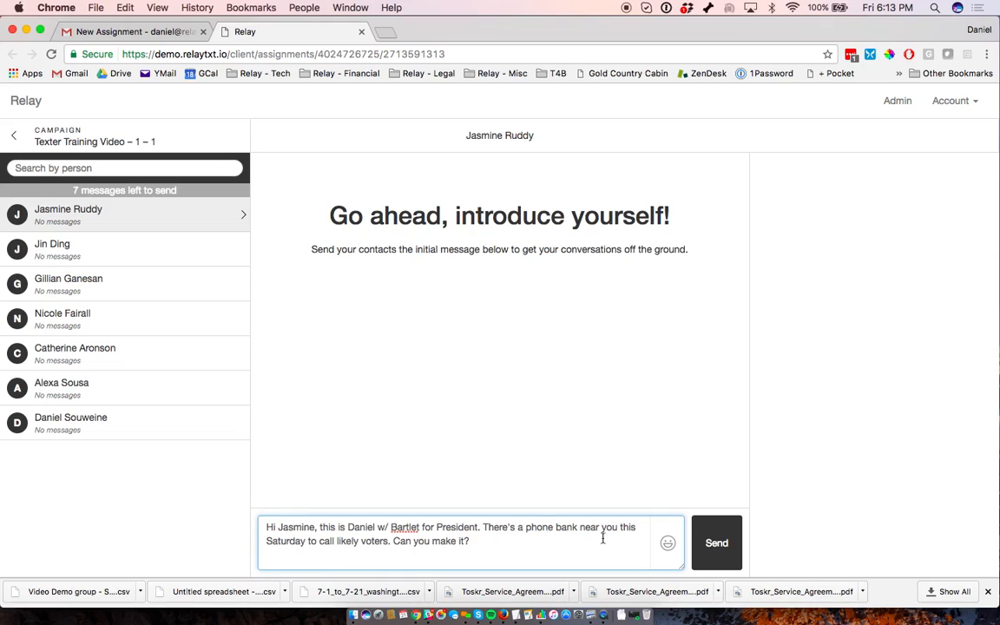
left_click(714, 544)
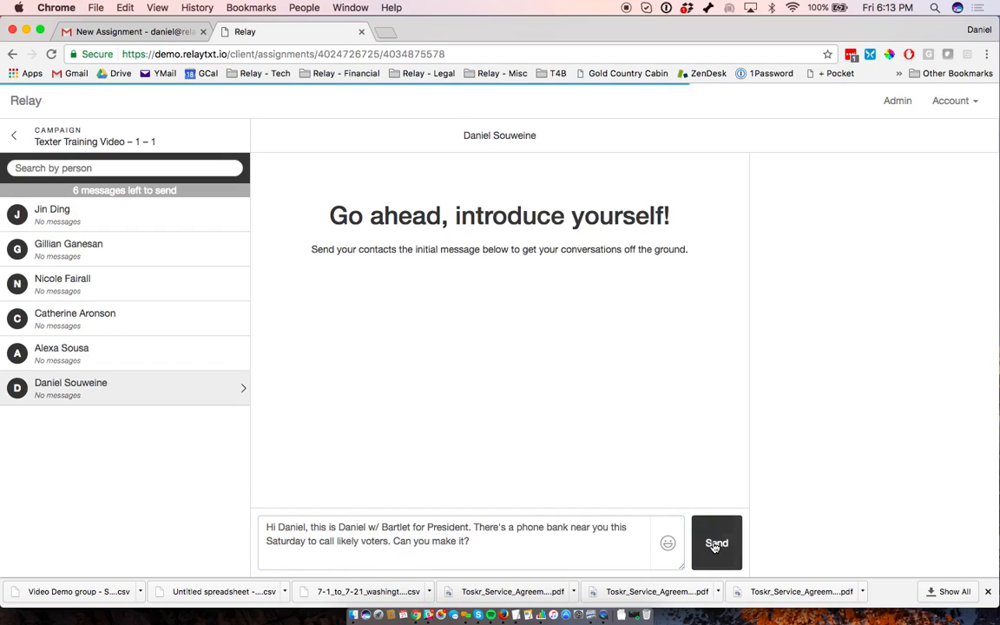
left_click(715, 544)
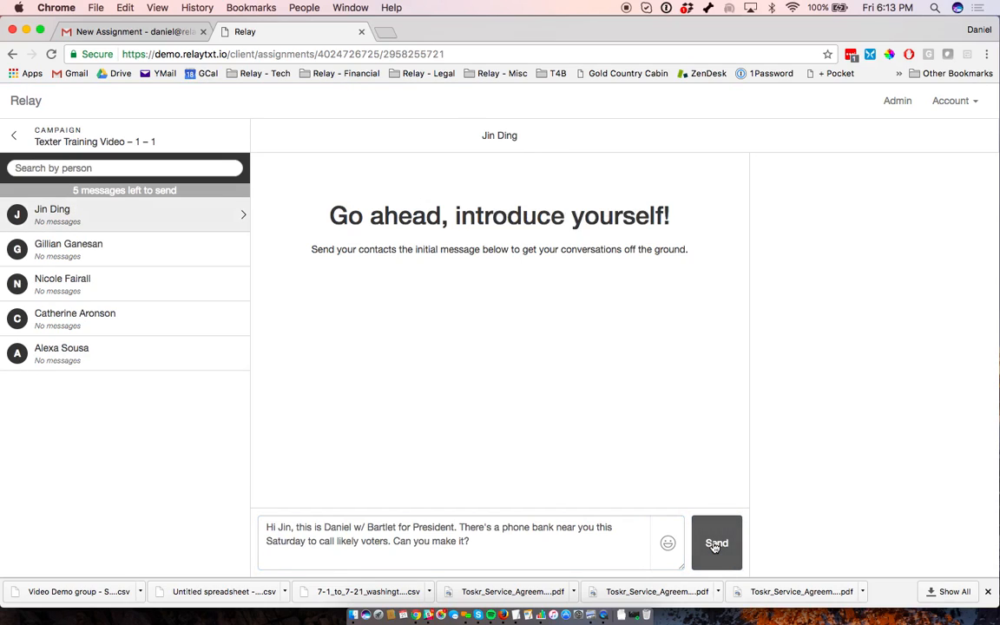
left_click(715, 544)
left_click(716, 545)
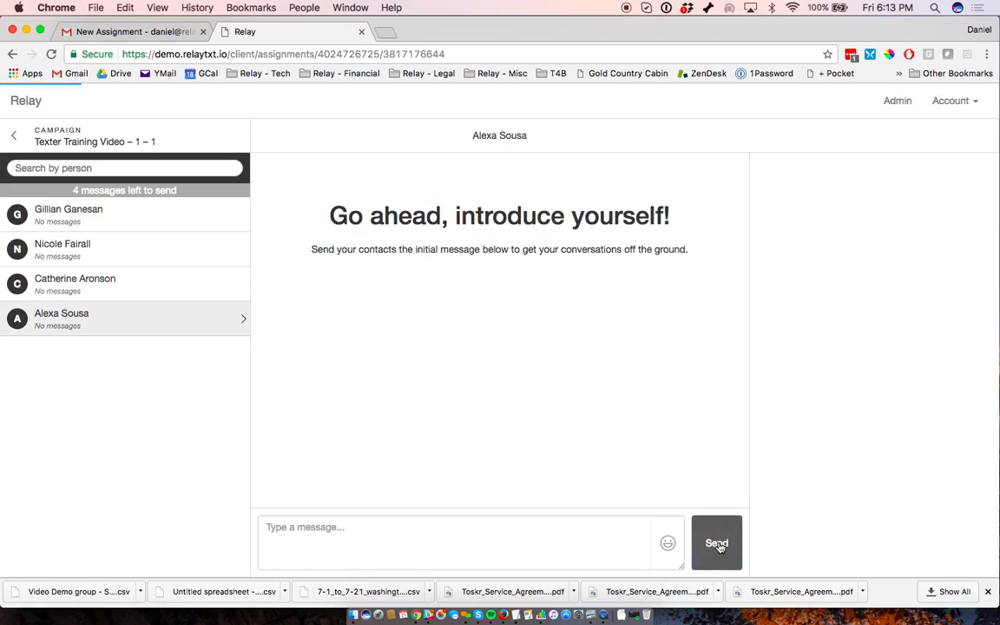
left_click(718, 546)
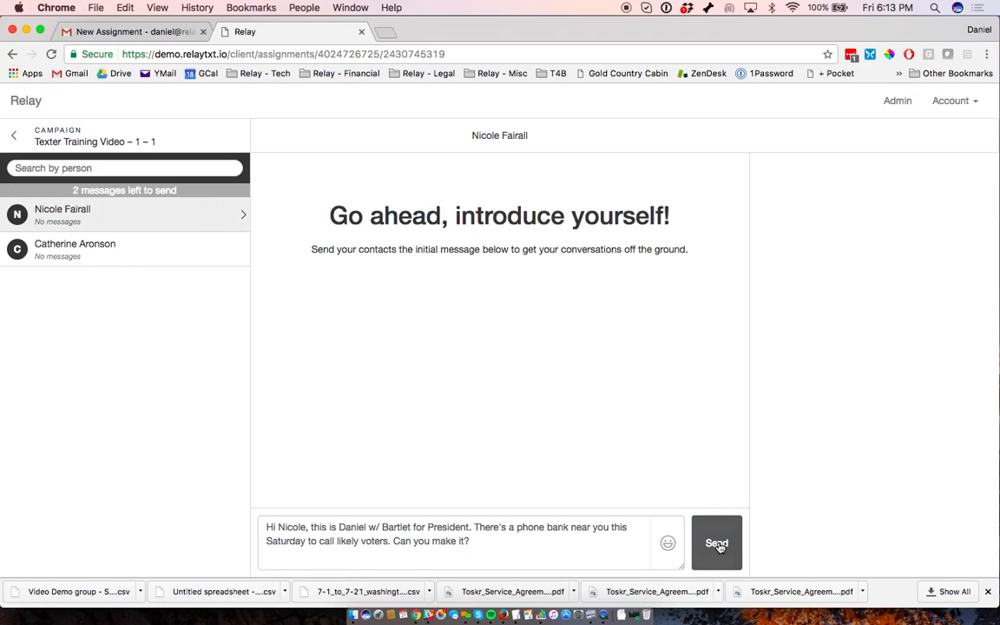
left_click(718, 546)
left_click(717, 546)
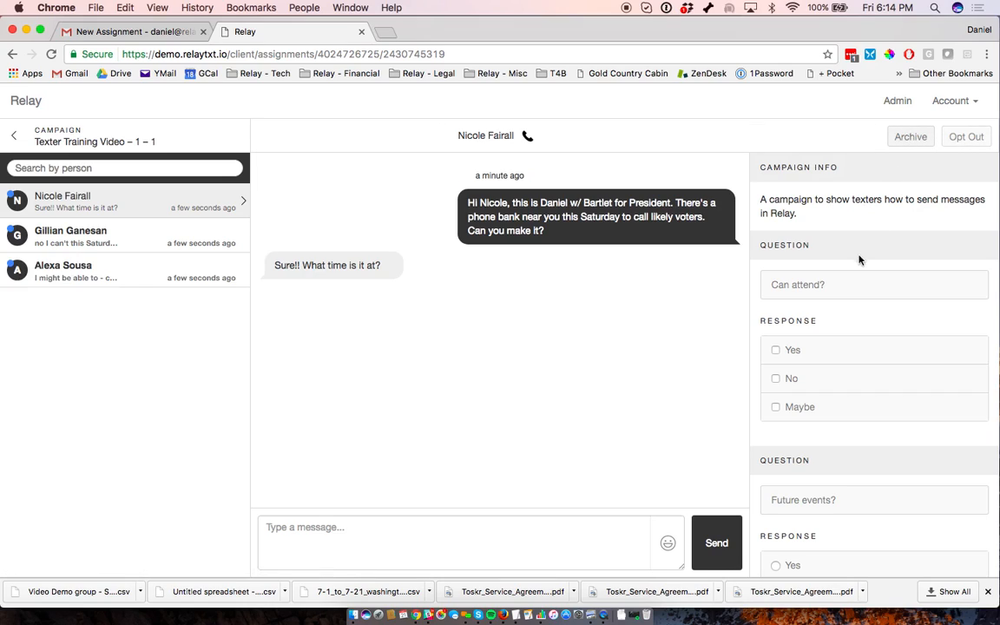
Review the campaign's survey questions and its recommended replies, both the Campaign and the Global ones, including the wording of the Yes reply.
scroll(818, 357, "down", 1)
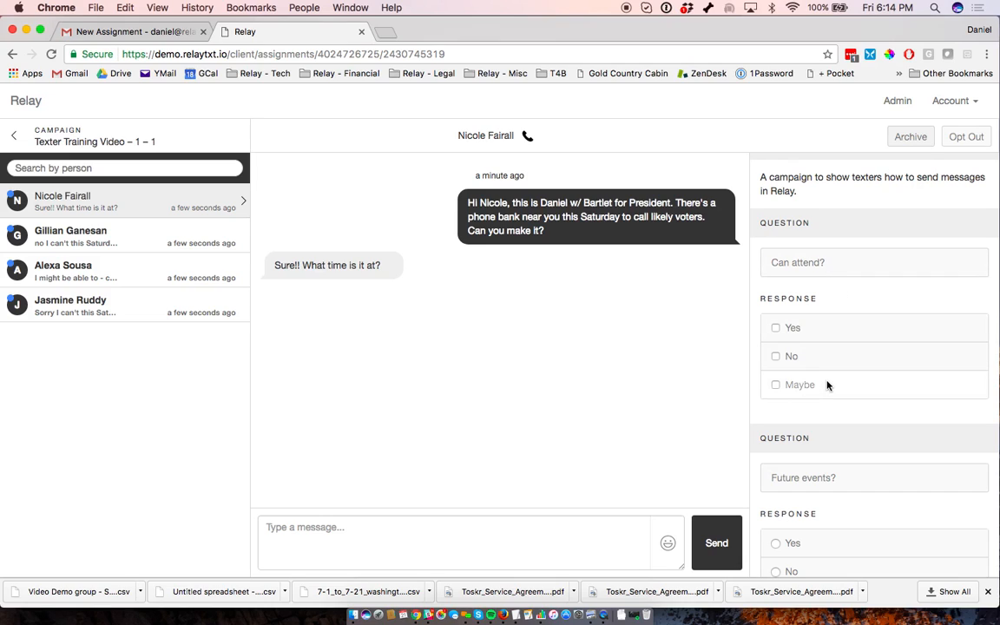
scroll(810, 394, "down", 1)
scroll(810, 393, "down", 5)
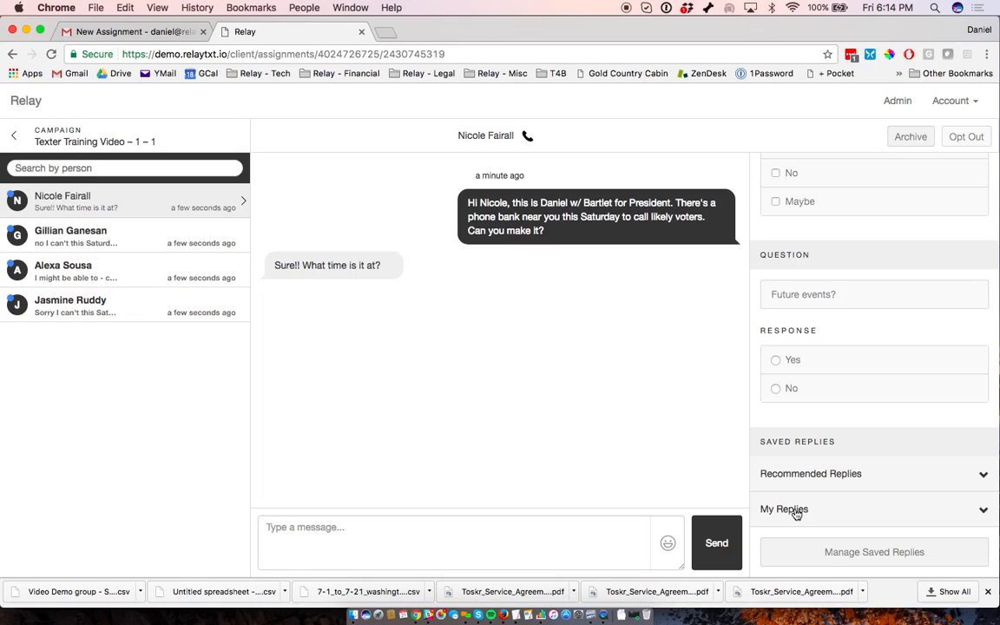
left_click(806, 474)
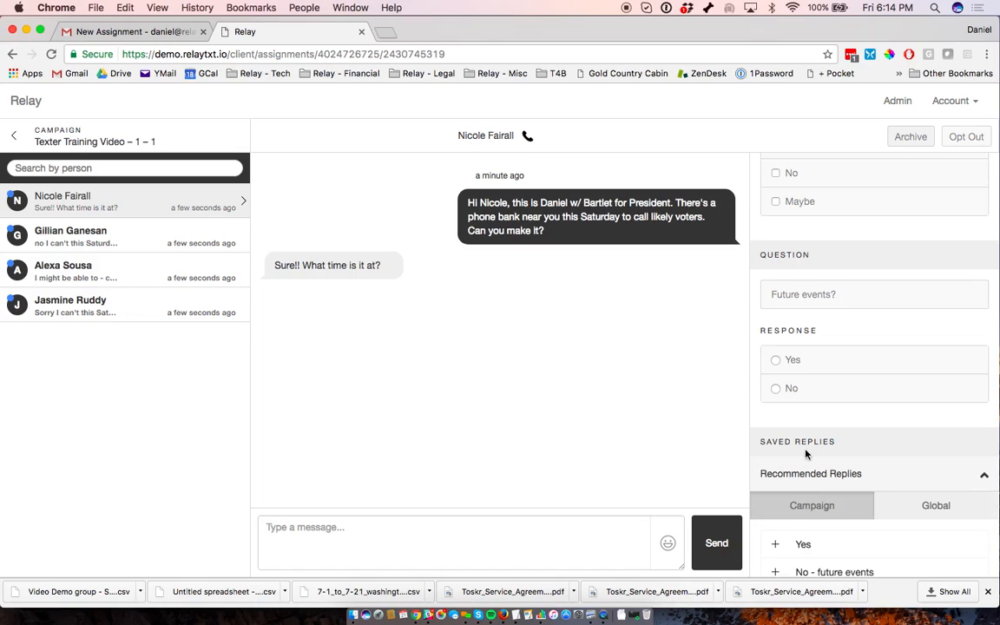
scroll(811, 451, "down", 2)
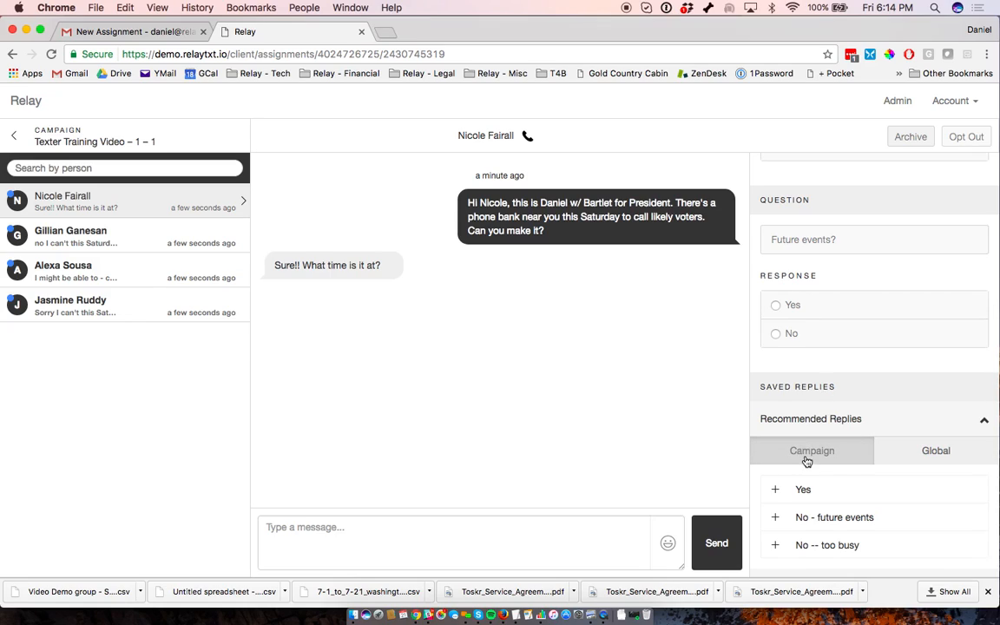
mouse_move(805, 488)
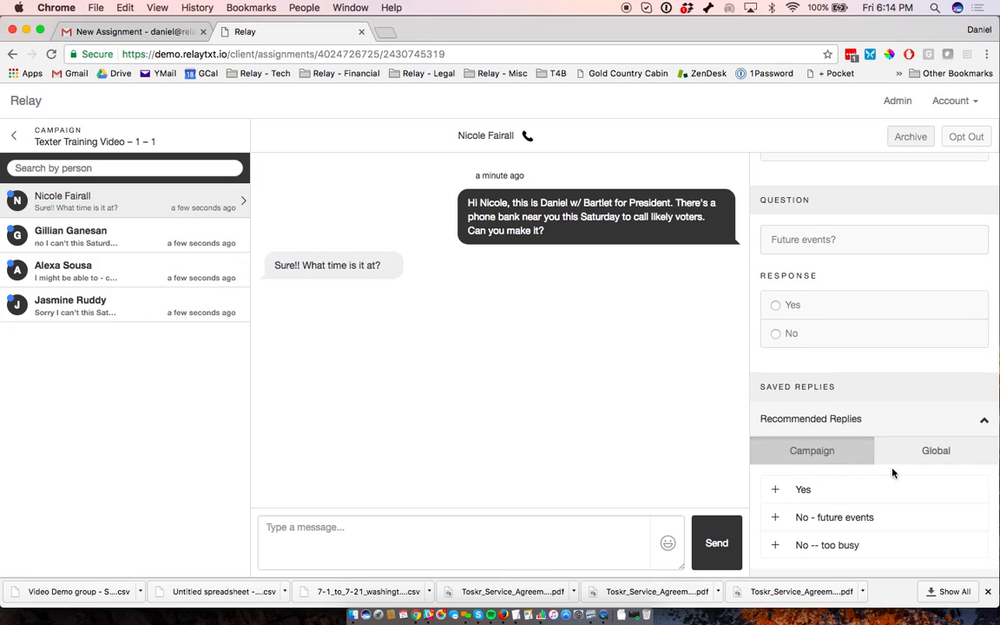
left_click(916, 461)
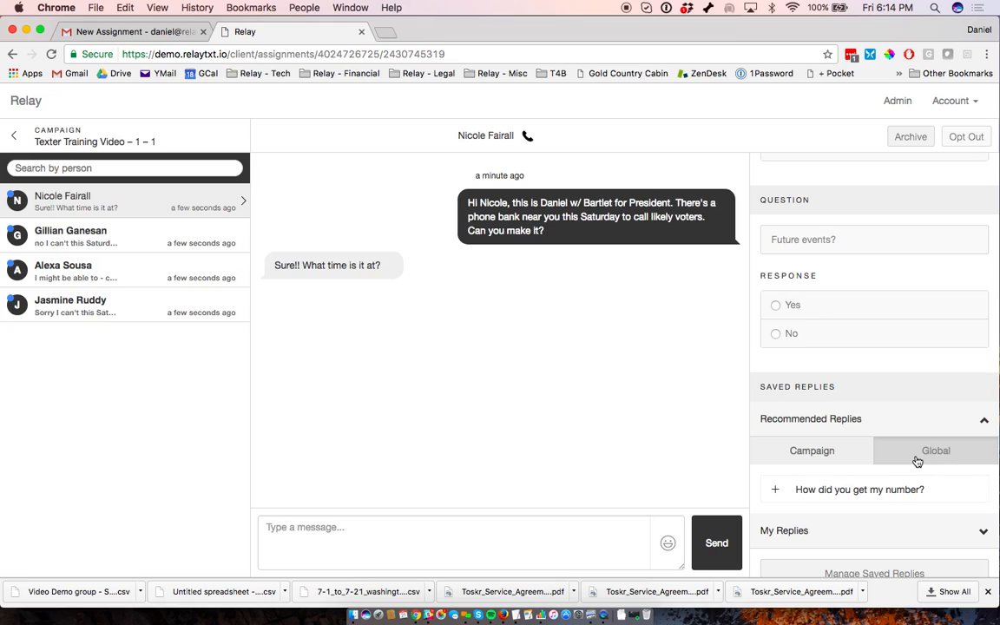
left_click(816, 460)
mouse_move(803, 489)
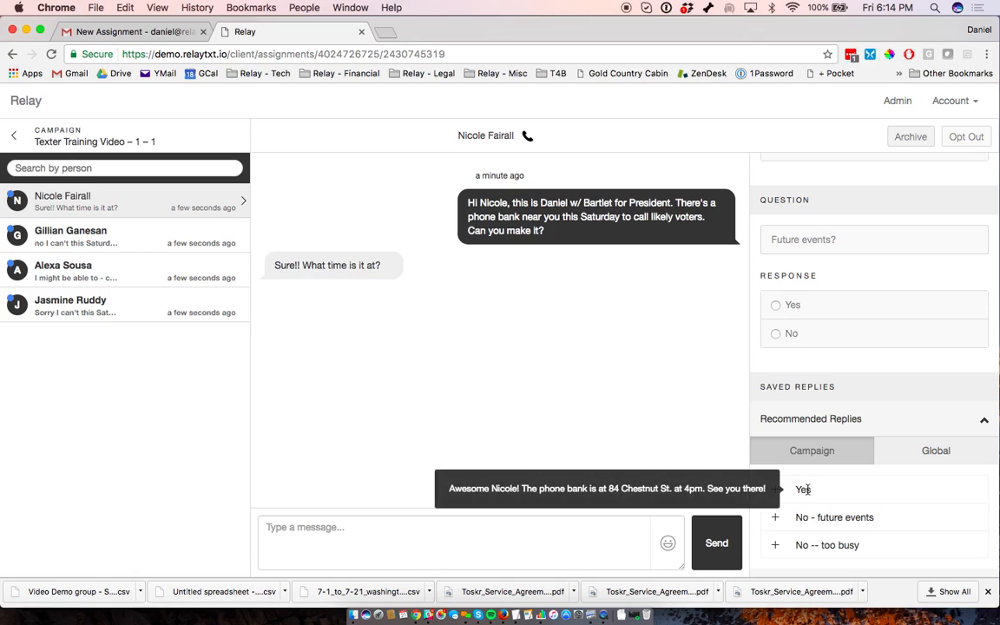
mouse_move(813, 519)
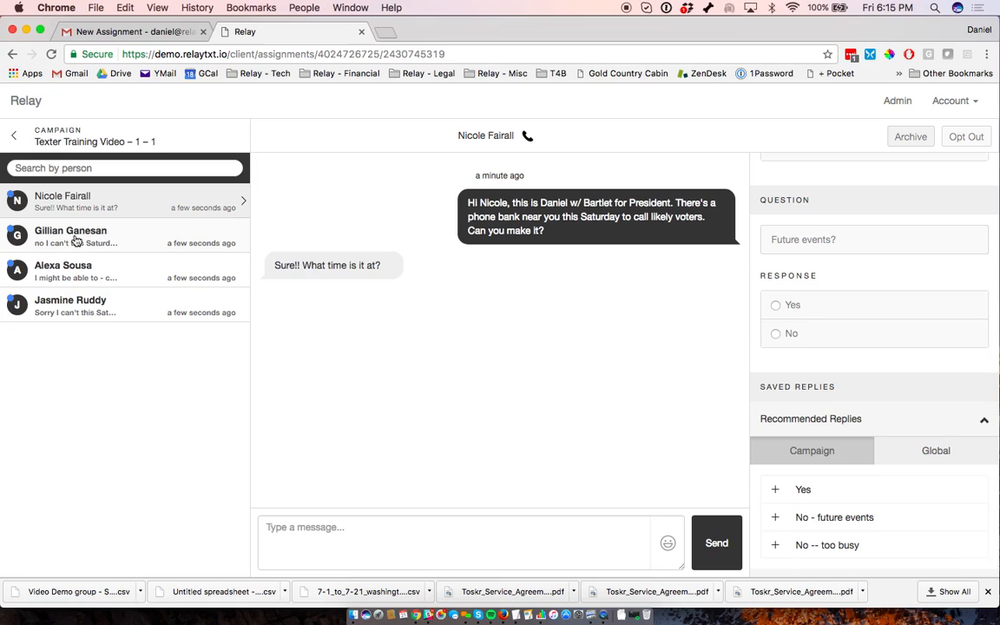
Record Yes for the "Can attend?" question of the contact who asks what time the event is.
mouse_move(277, 263)
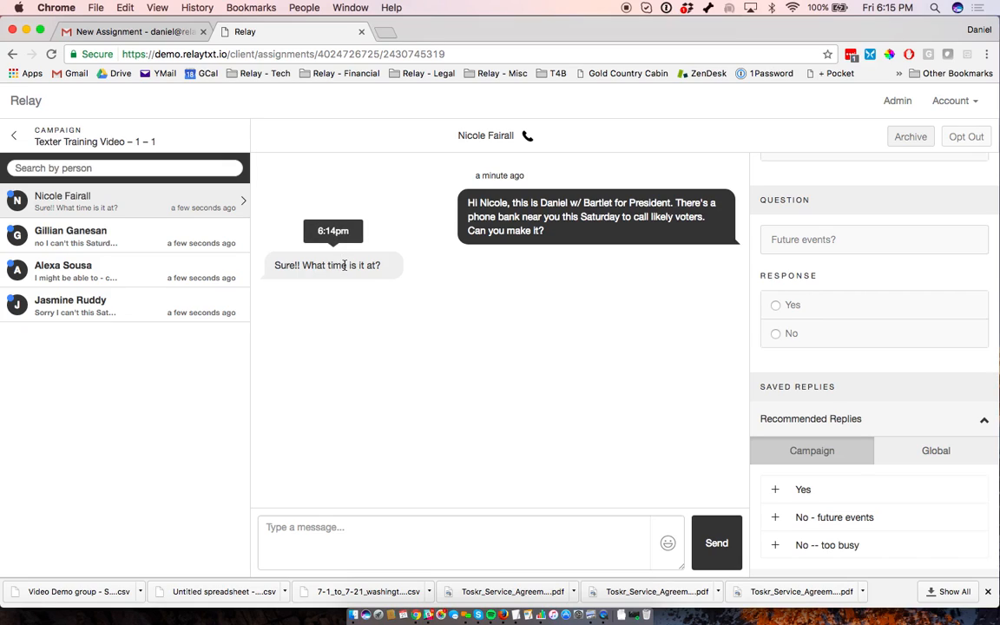
scroll(788, 338, "up", 5)
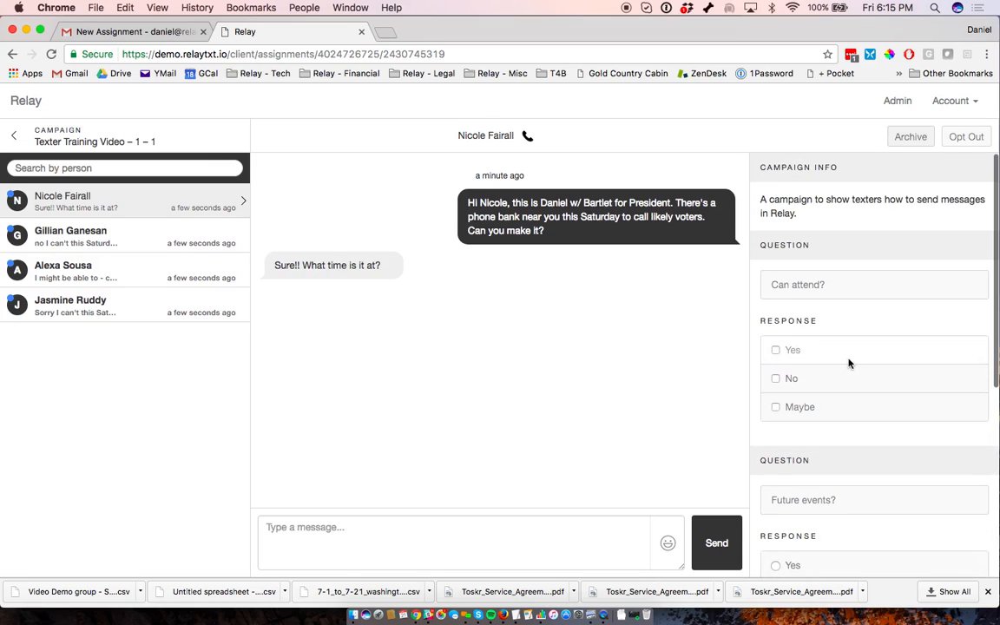
left_click(776, 351)
Answer the contact's question about the time by sending the campaign's recommended "Yes" reply.
scroll(796, 447, "down", 3)
scroll(796, 447, "down", 2)
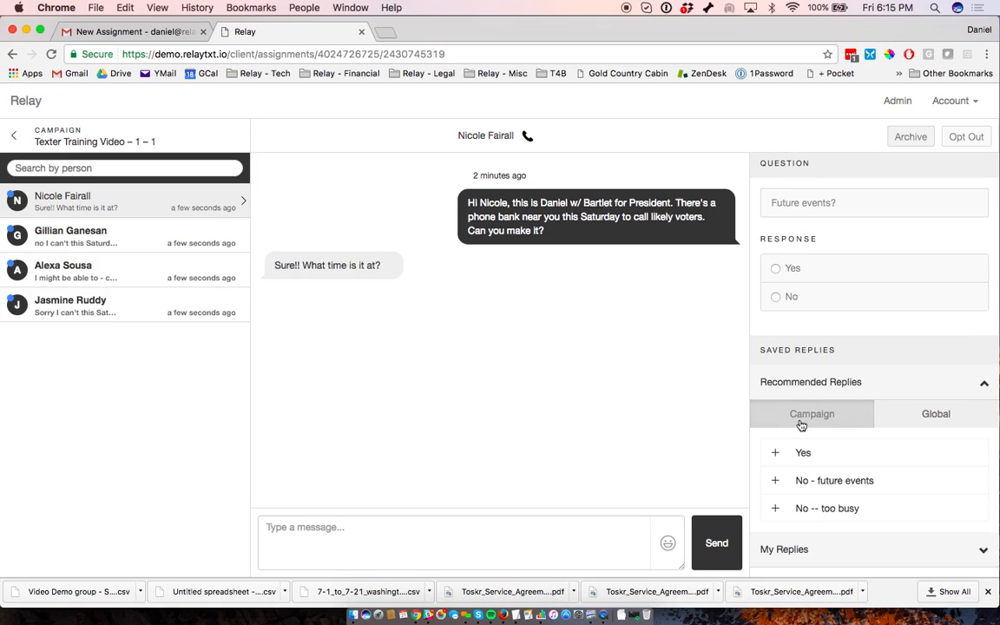
mouse_move(803, 451)
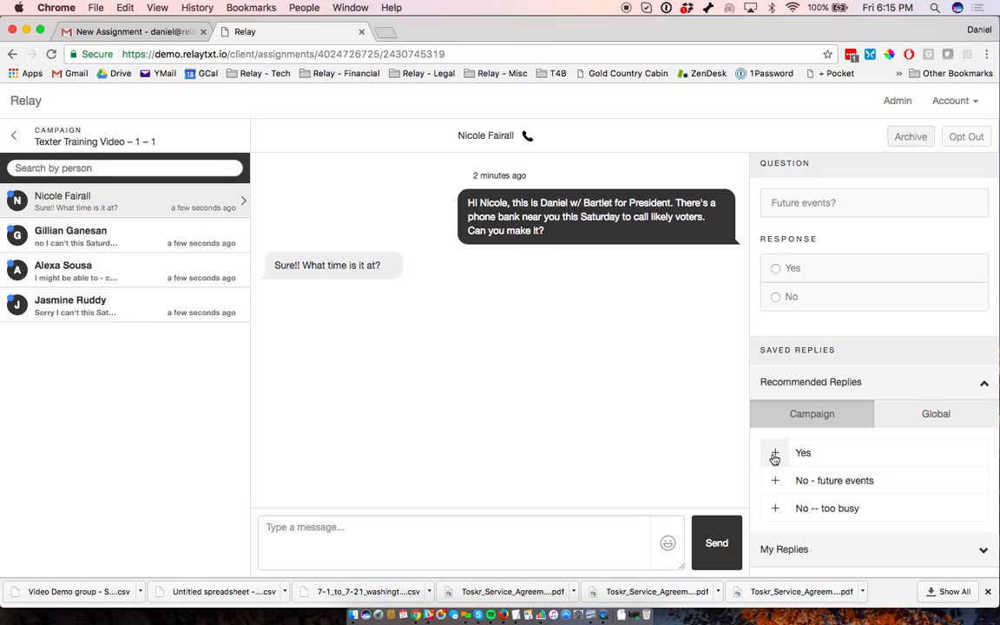
left_click(774, 457)
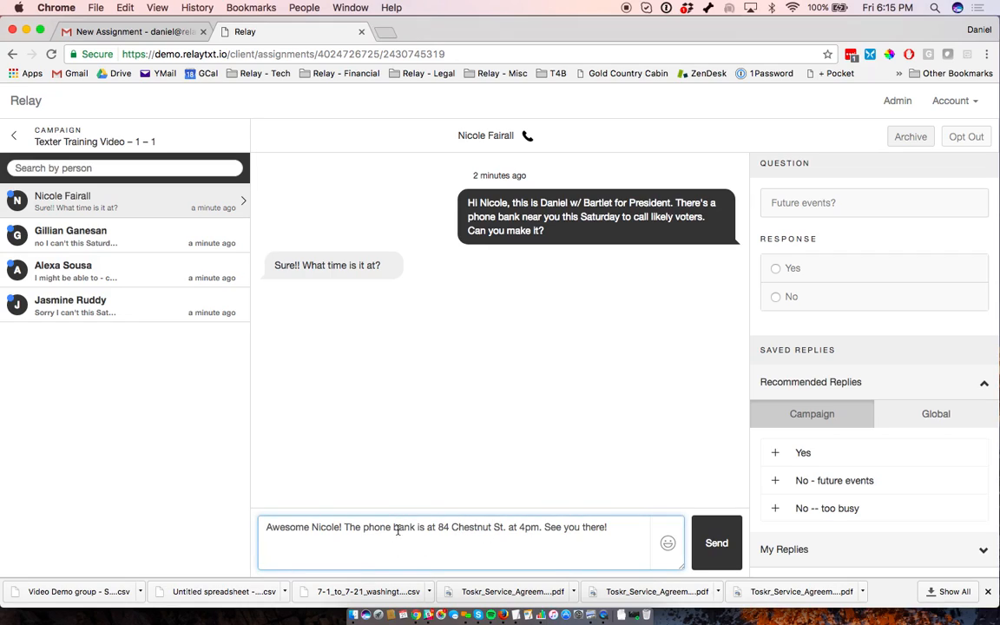
left_click(716, 547)
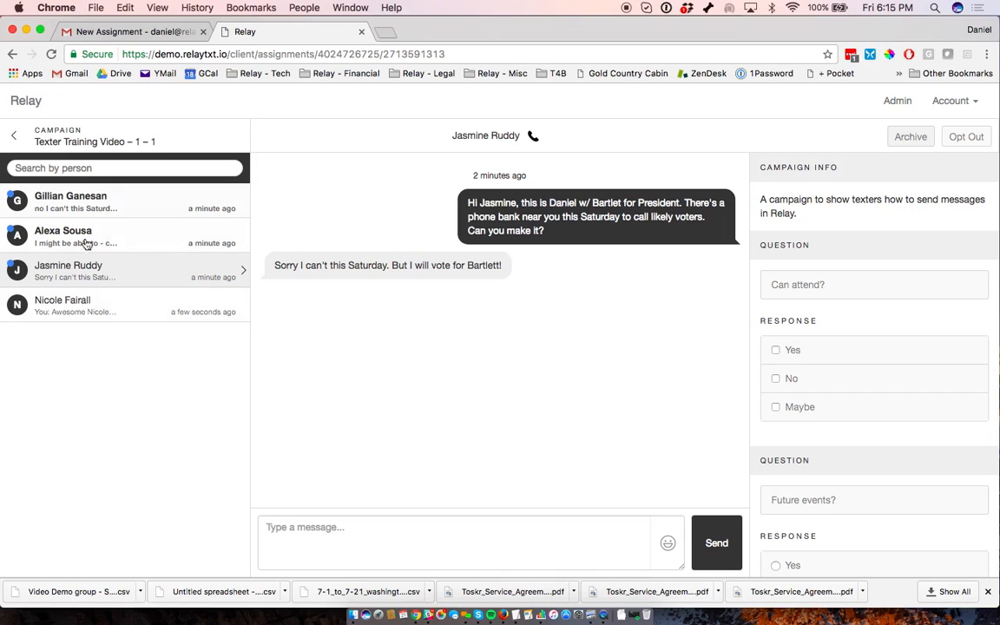
Record No for the "Can attend?" question of the contact who can't come but will vote for Bartlett.
mouse_move(341, 282)
left_click(775, 379)
scroll(792, 405, "down", 5)
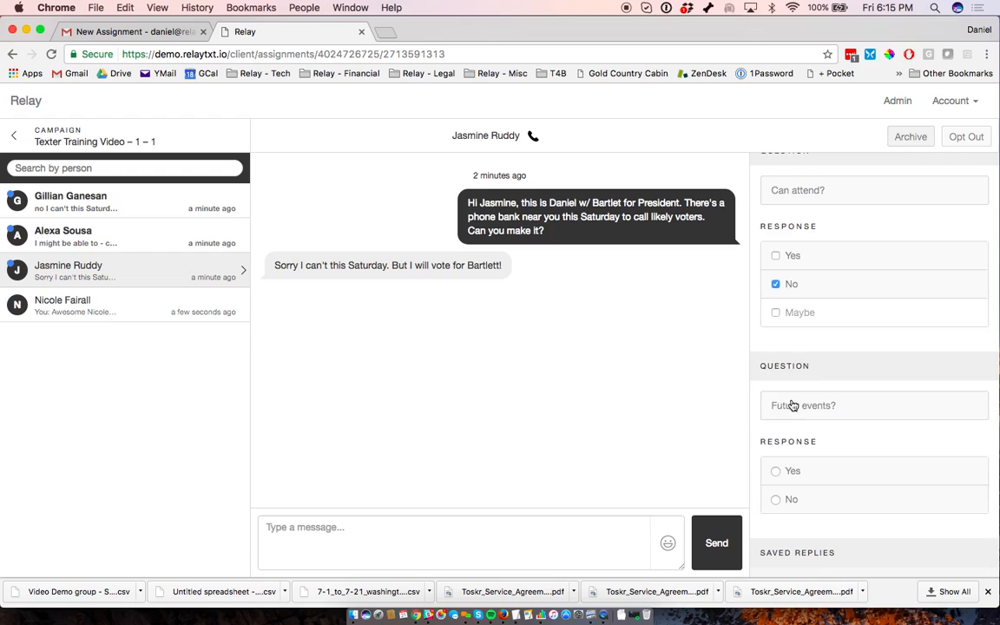
Send the campaign's recommended "No -- too busy" reply with the donation link to the contact who can't attend.
left_click(798, 473)
scroll(799, 474, "down", 2)
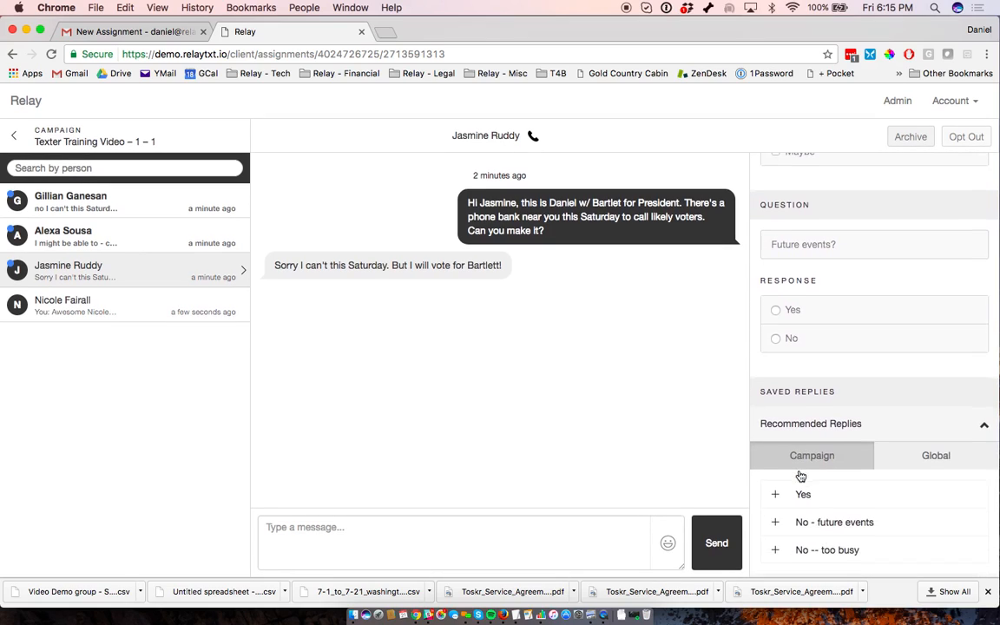
scroll(799, 475, "down", 1)
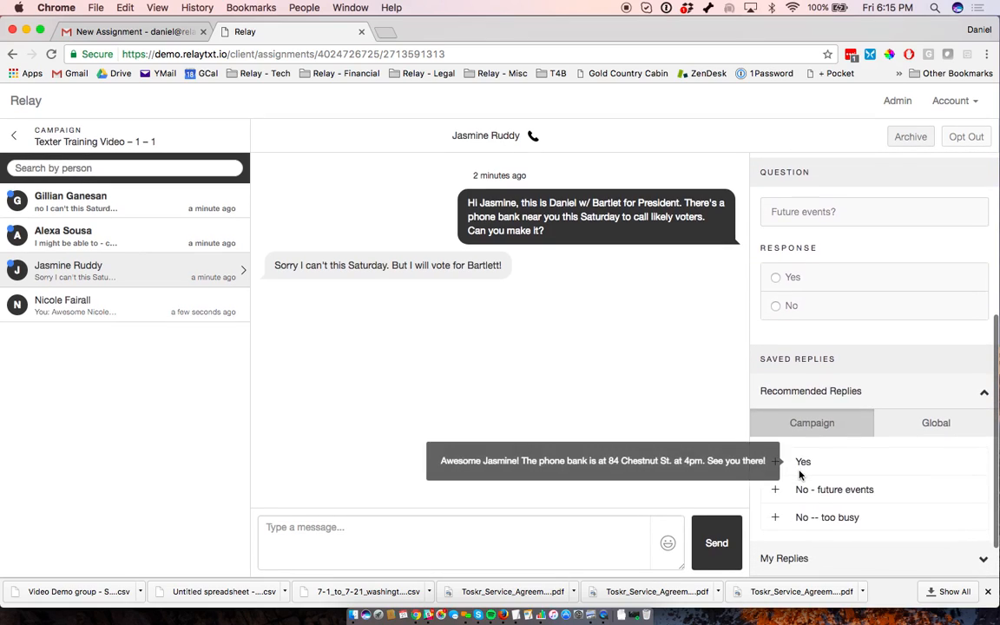
left_click(776, 518)
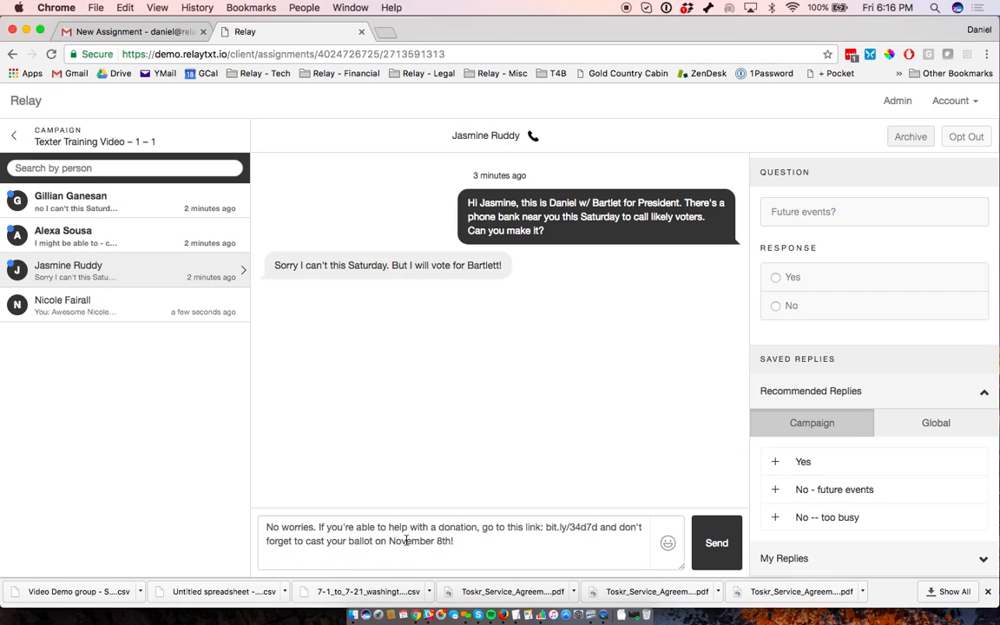
left_click(716, 544)
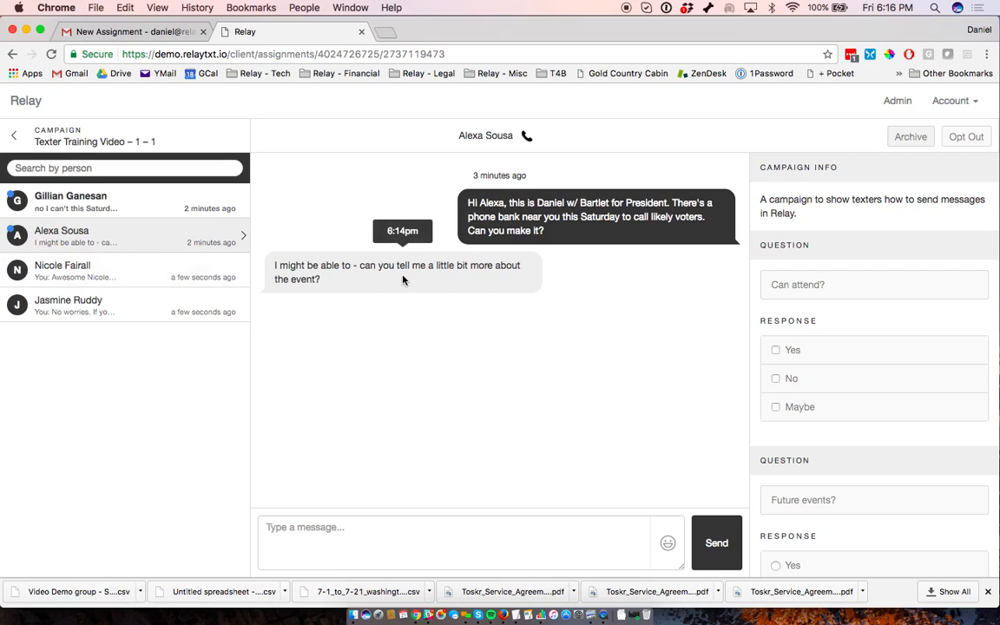
Record Maybe for the "Can attend?" question of the contact who wants to know more about the event.
left_click(776, 408)
scroll(804, 433, "down", 4)
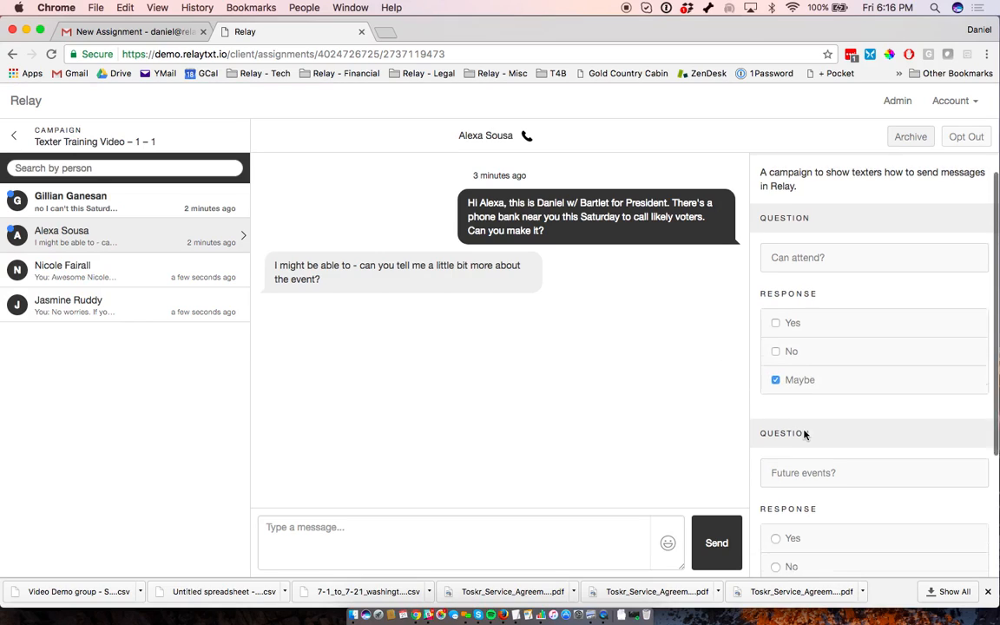
Check the campaign's recommended replies for one that answers the request for more details about the event.
left_click(797, 481)
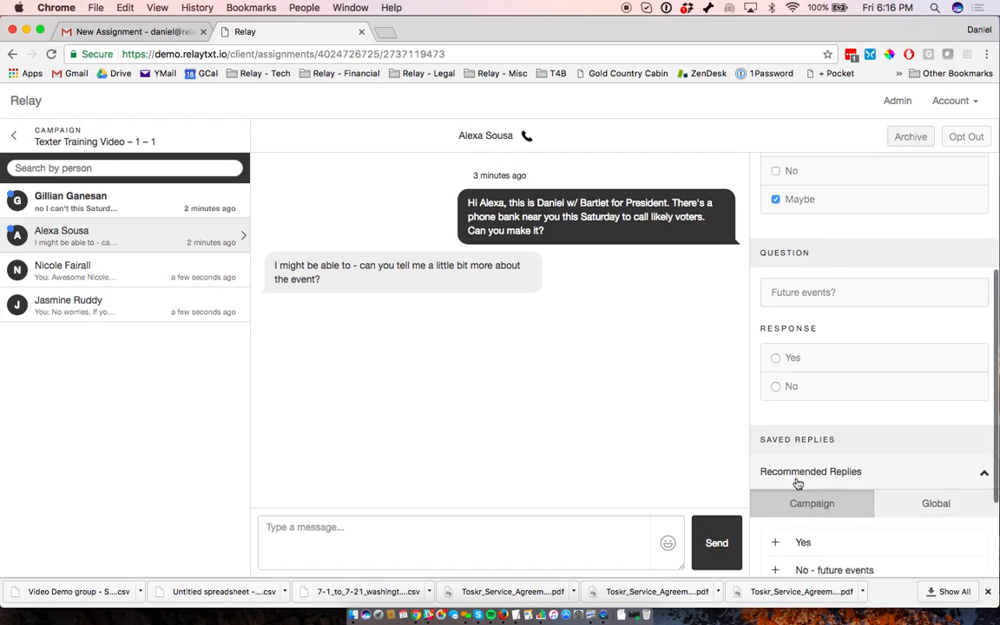
scroll(799, 483, "down", 2)
mouse_move(825, 467)
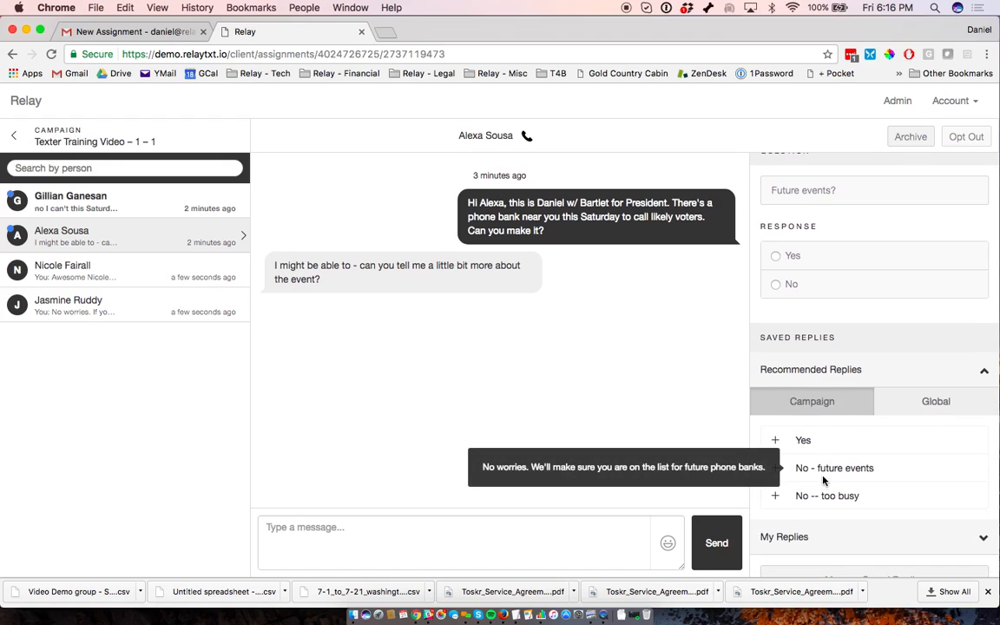
scroll(825, 480, "down", 1)
scroll(824, 480, "down", 1)
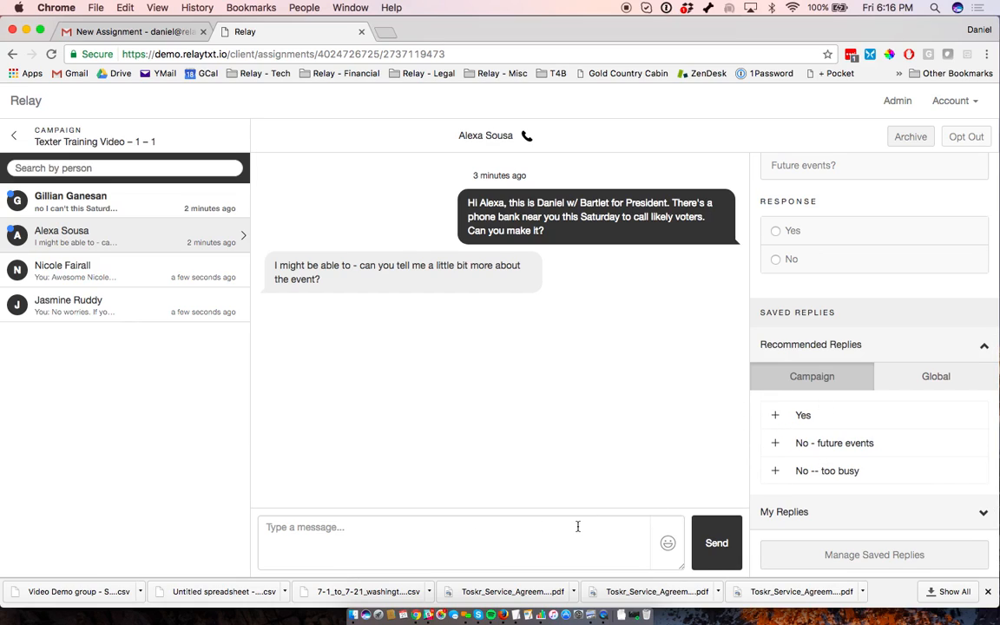
mouse_move(872, 480)
scroll(843, 534, "down", 1)
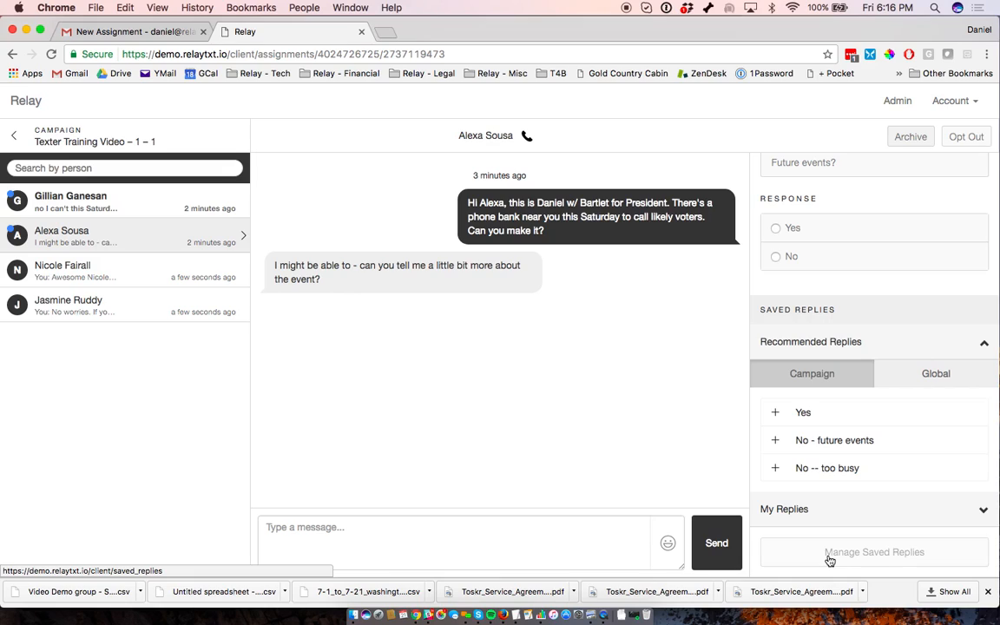
Open the management of saved replies and choose the Texter Training Video – 1 – 1 campaign.
left_click(828, 560)
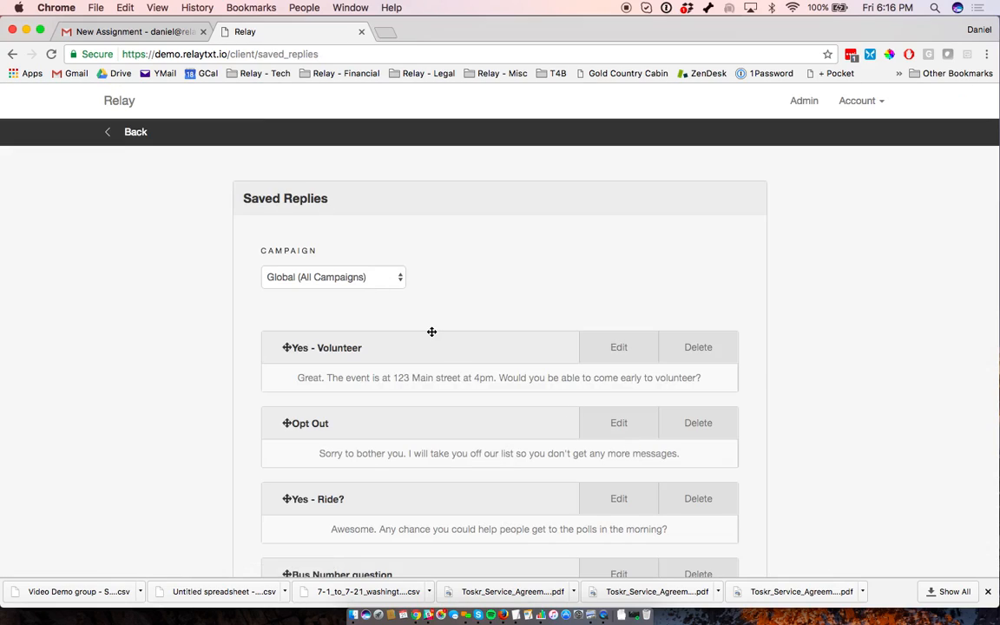
left_click(365, 278)
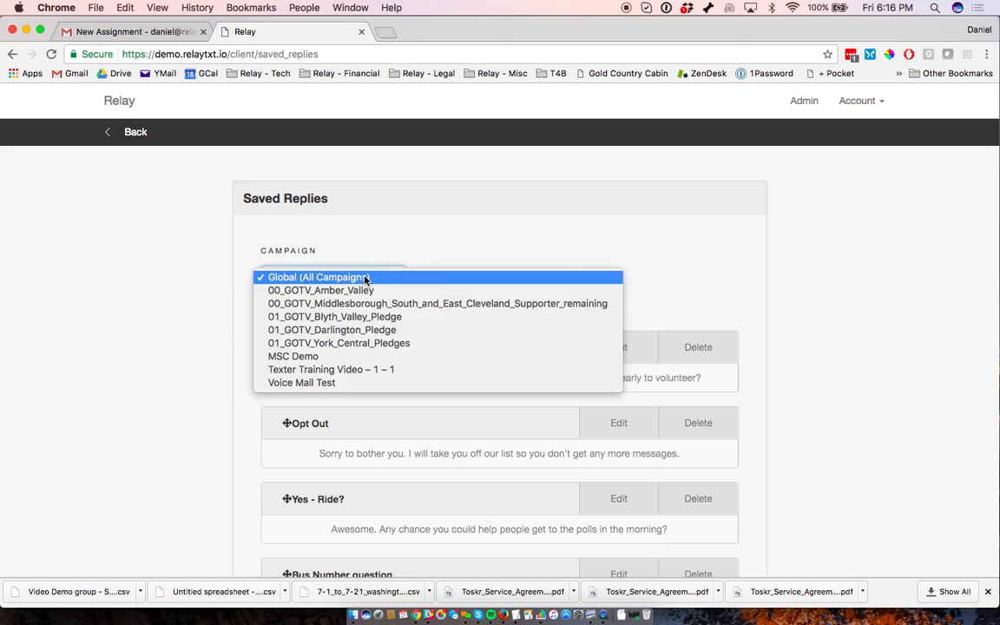
left_click(346, 371)
scroll(348, 432, "down", 2)
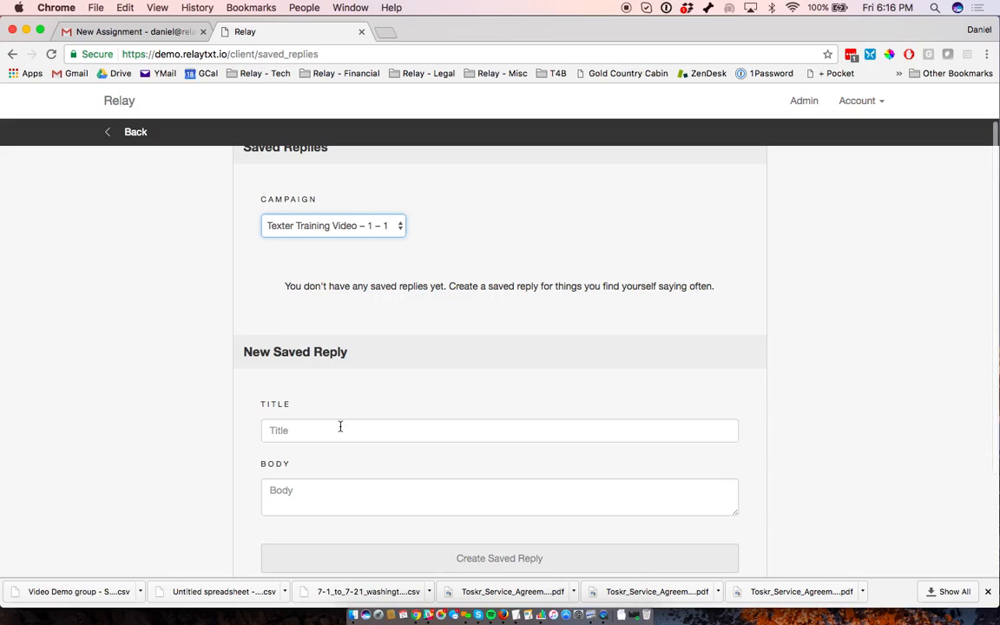
Create the saved reply "More info" reading "We will be calling likely voters and making sure that they are planning to vote for President Bartlet on November 8th.".
left_click(329, 431)
type("More info")
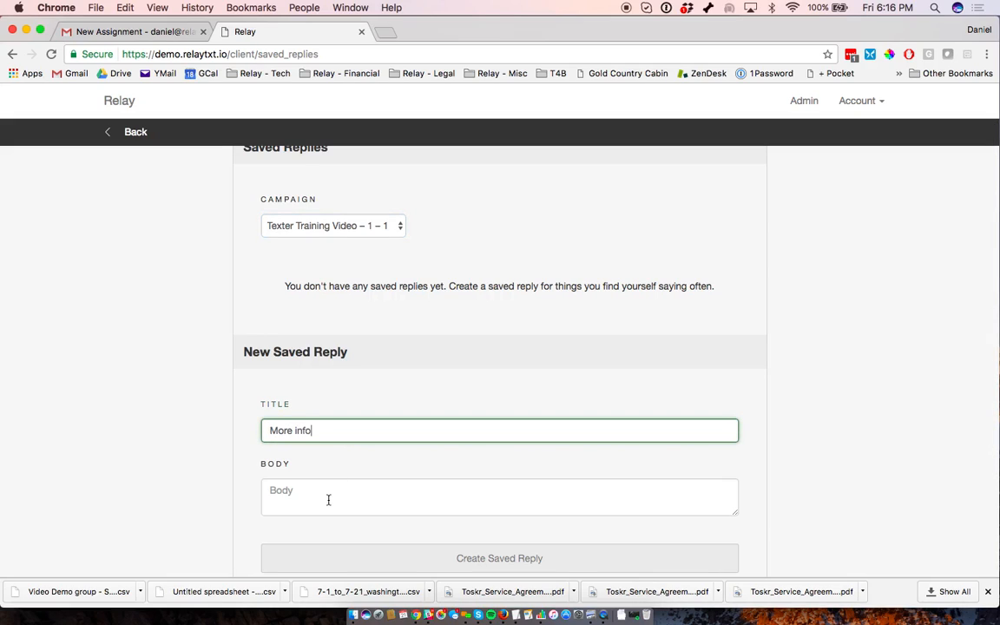
left_click(328, 499)
scroll(319, 495, "down", 2)
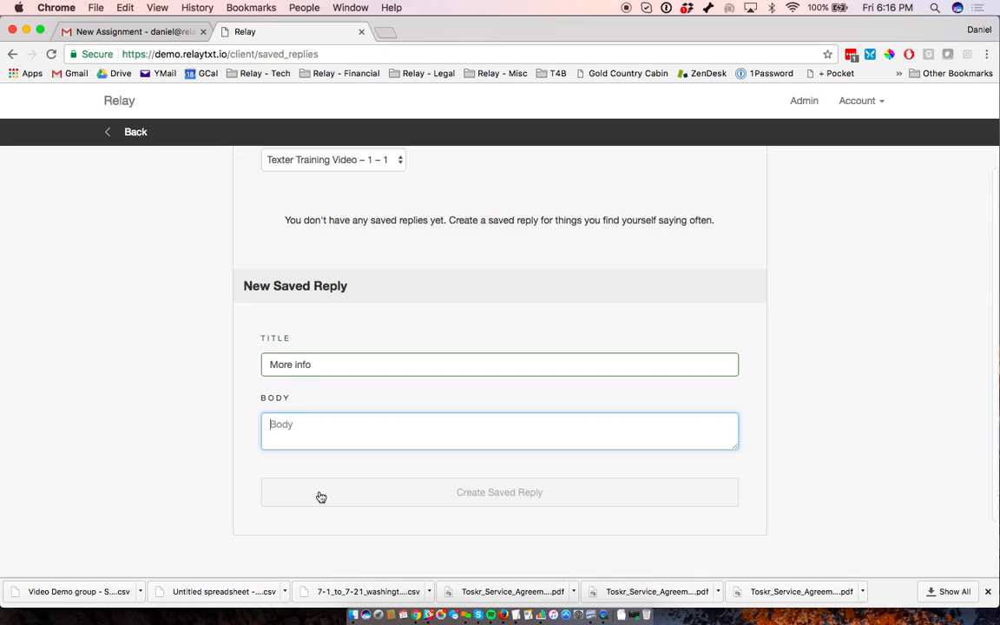
type("We will ")
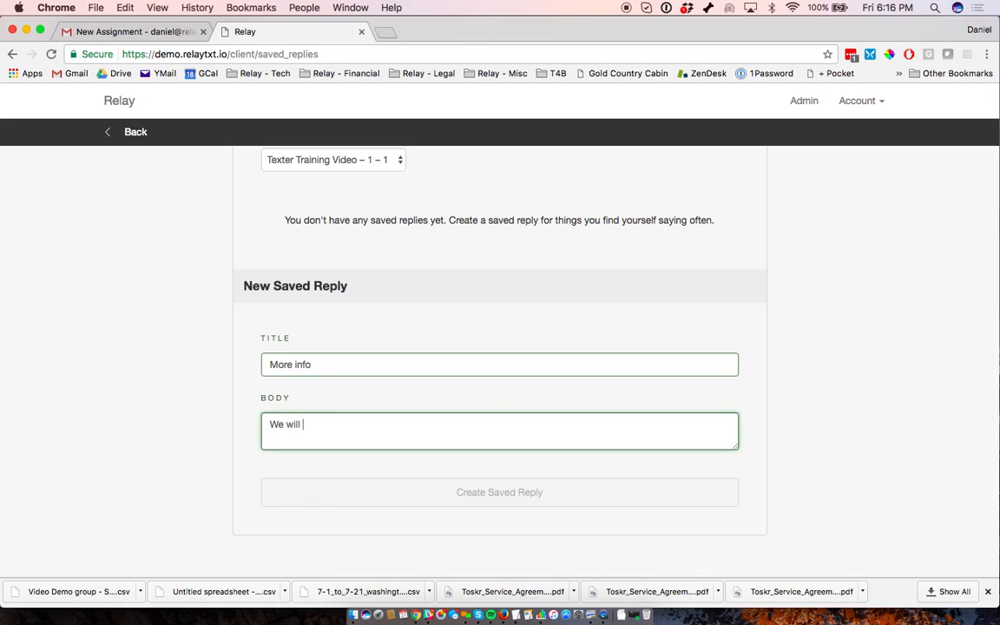
type("be calling likely voters and making sure tha")
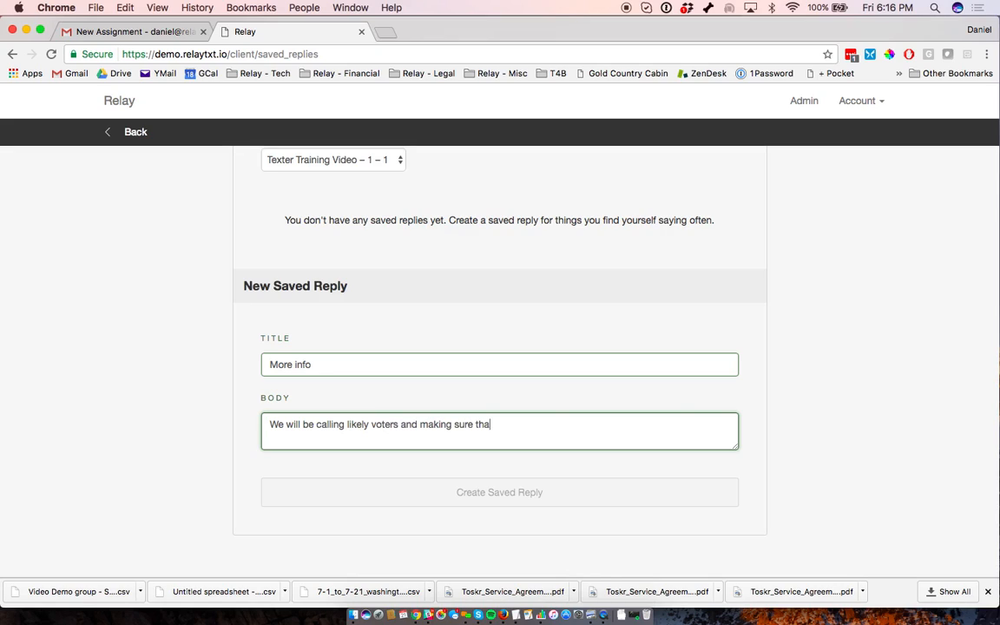
type("t they are planning to vote for Pres")
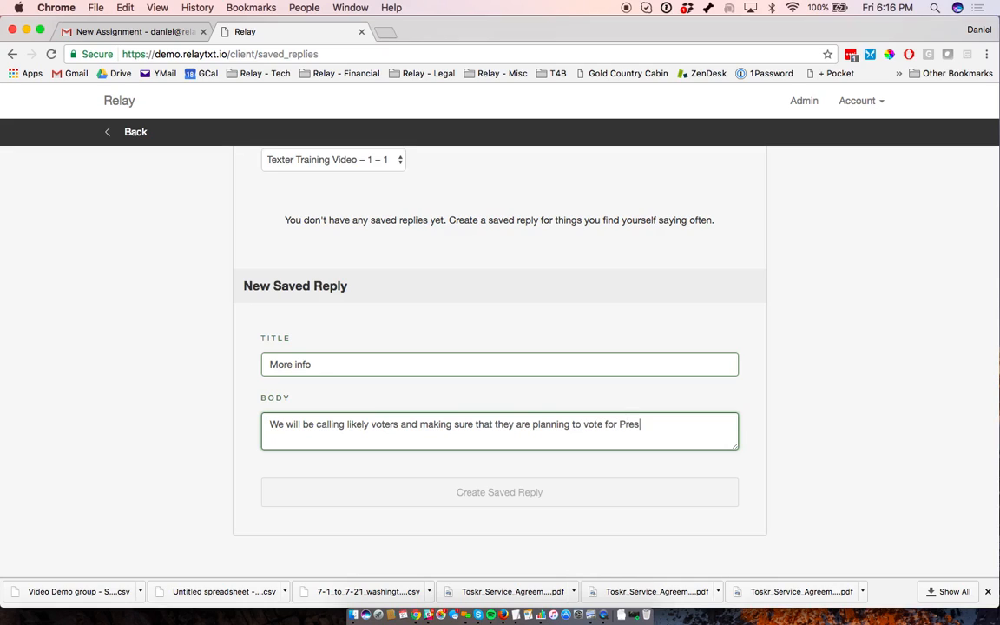
type("ident Bartlet on Mo")
type("Noveme")
type("ber ")
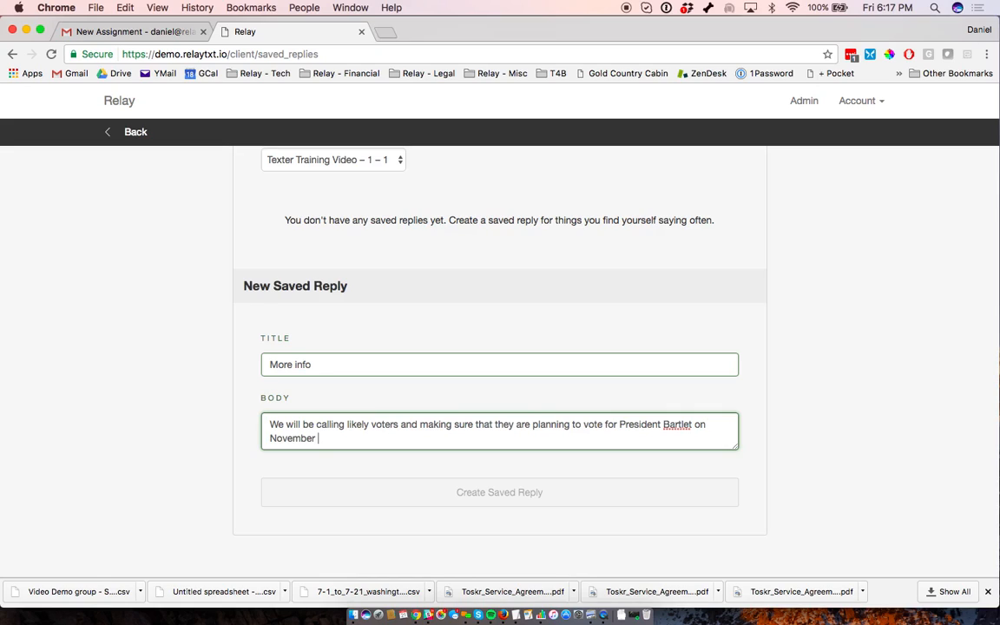
type("8th.")
left_click(399, 494)
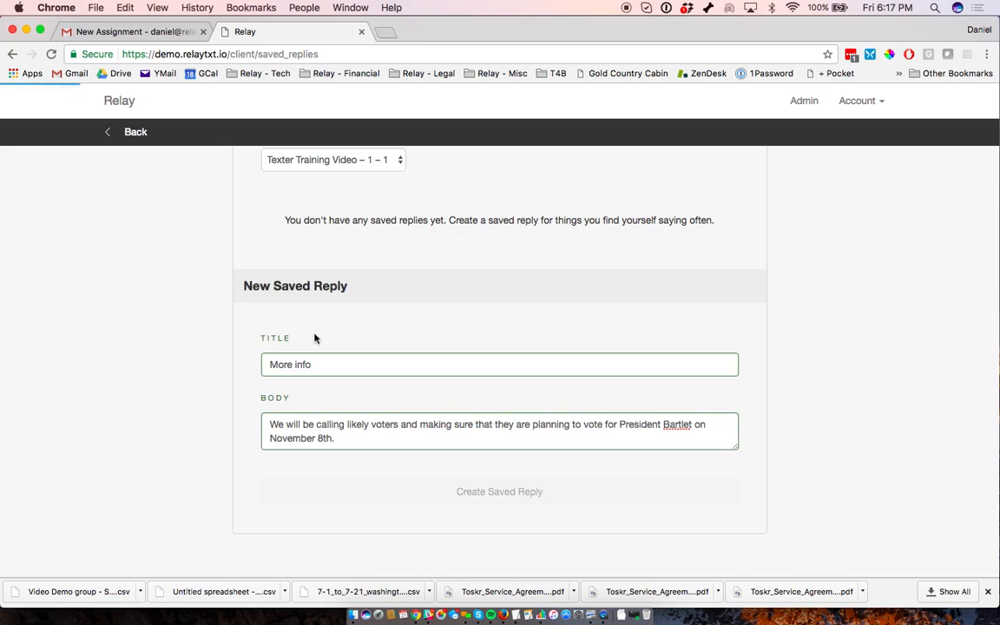
Return to the conversation with the contact asking about the event and send them the campaign's personal "More info" reply.
left_click(108, 135)
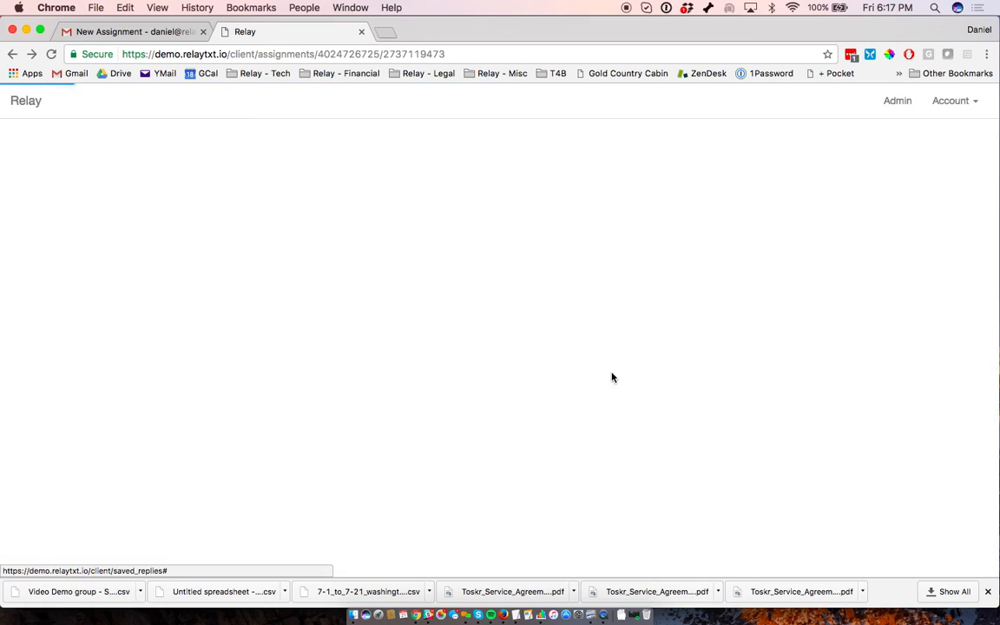
scroll(893, 447, "down", 5)
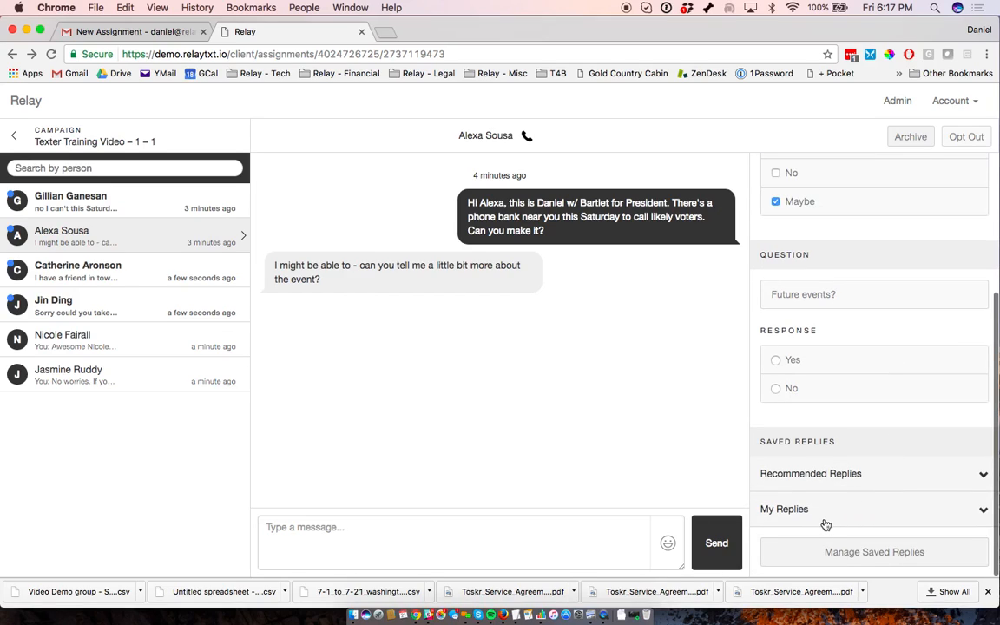
left_click(825, 520)
scroll(807, 521, "down", 2)
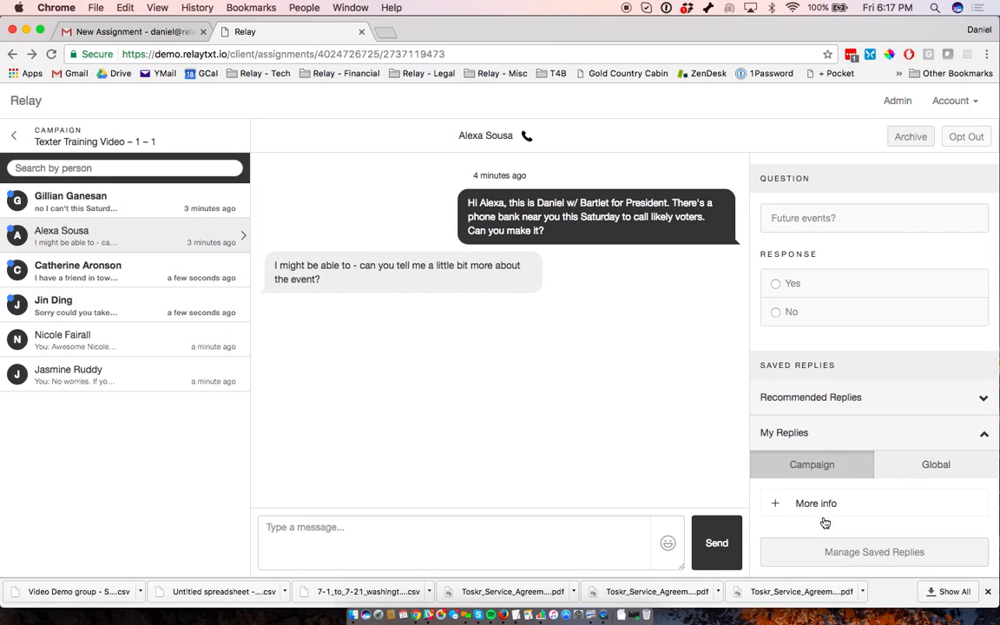
left_click(776, 505)
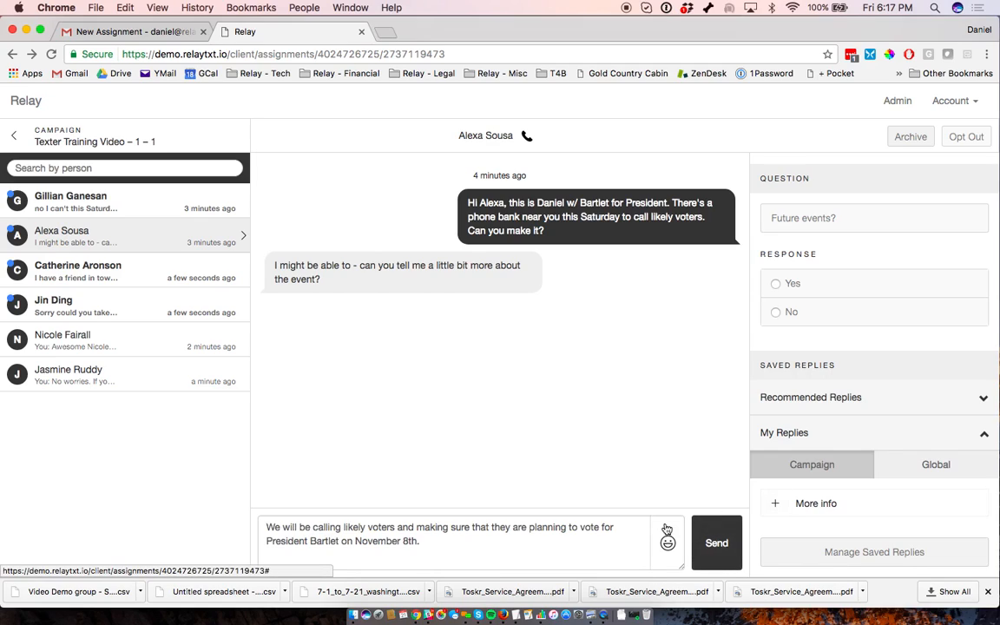
left_click(713, 544)
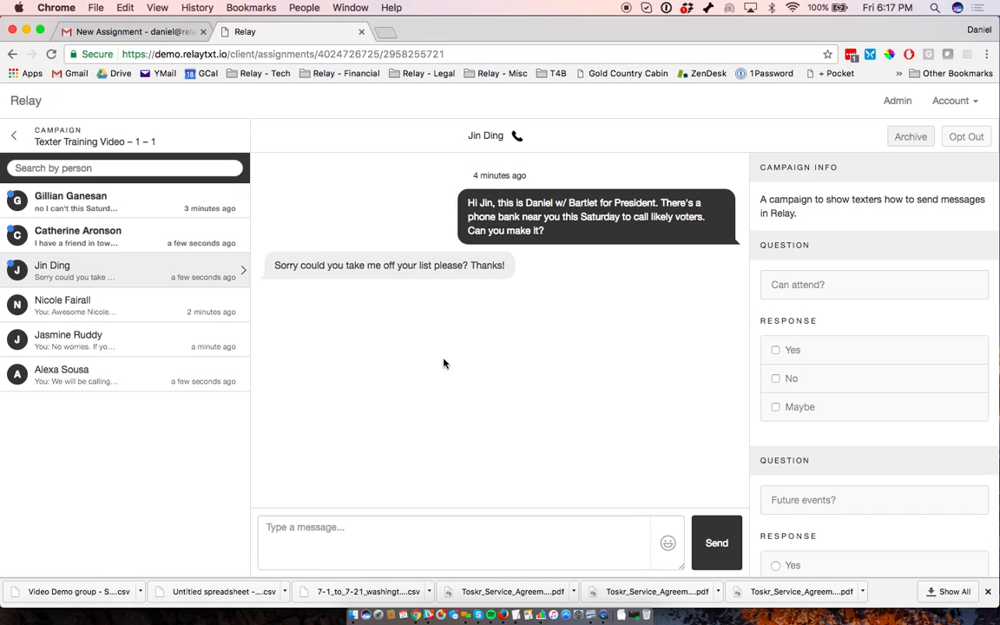
Opt out the contact who asked to be taken off the list, sending the default opt-out message along with it.
mouse_move(415, 269)
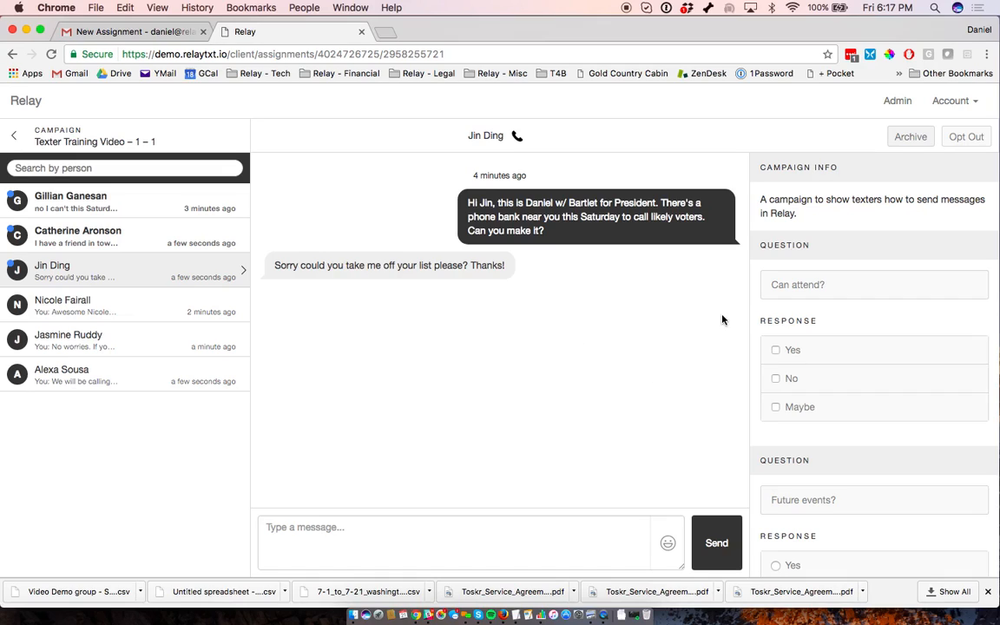
left_click(957, 139)
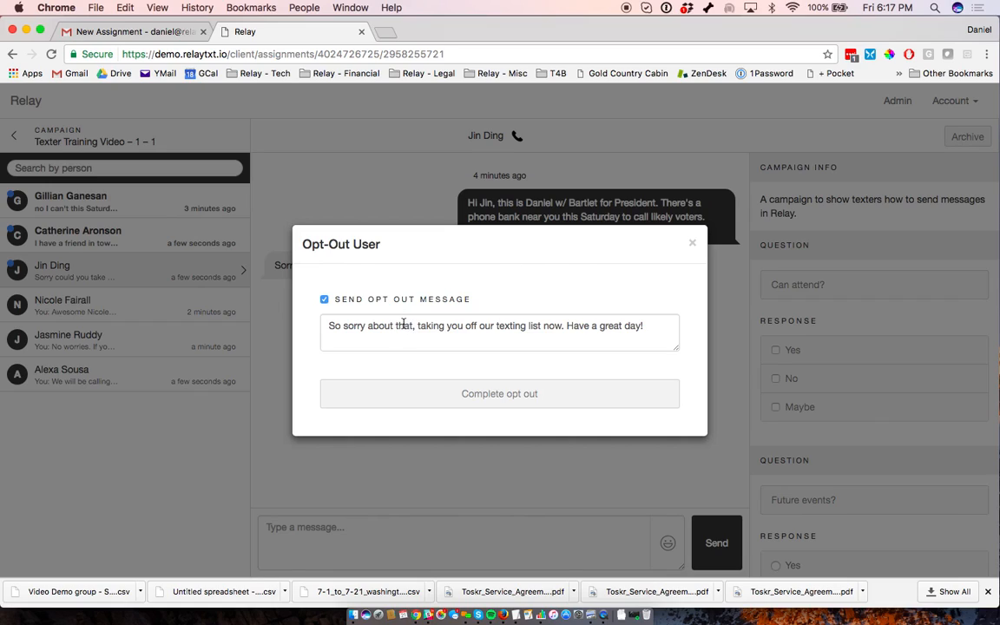
left_click(324, 300)
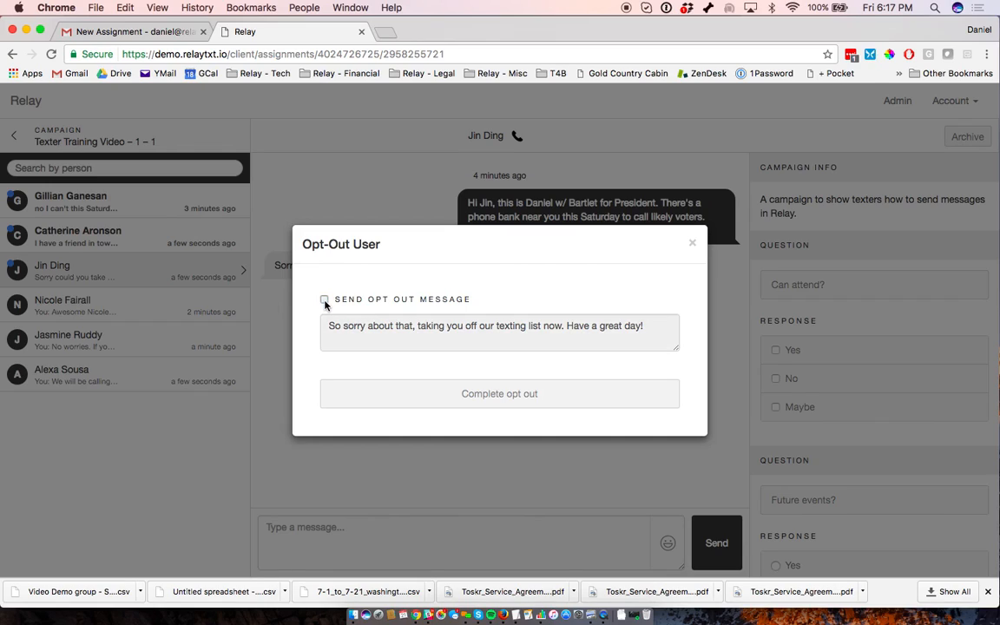
left_click(325, 299)
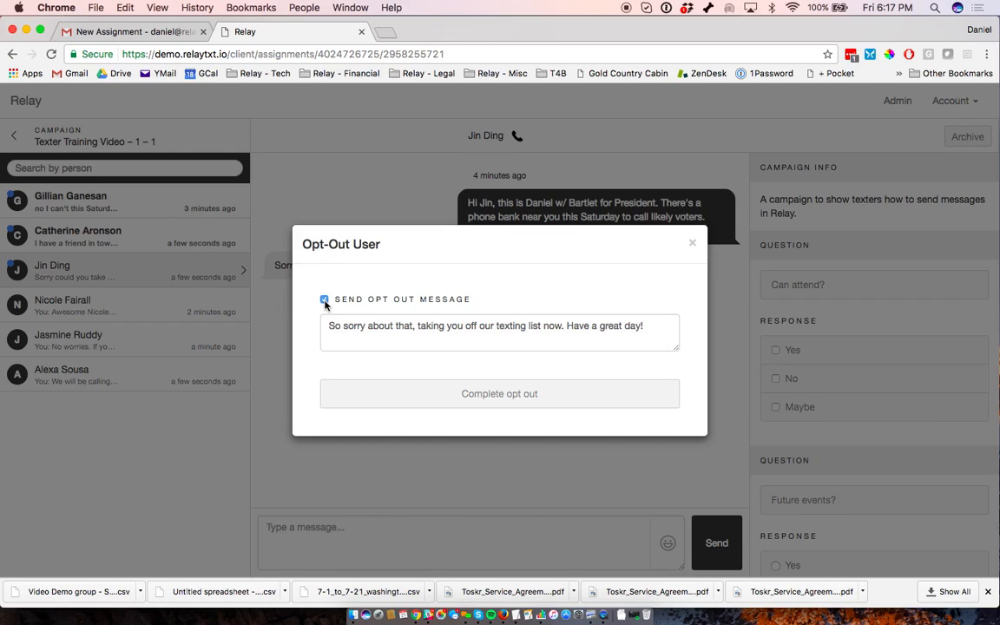
left_click(492, 395)
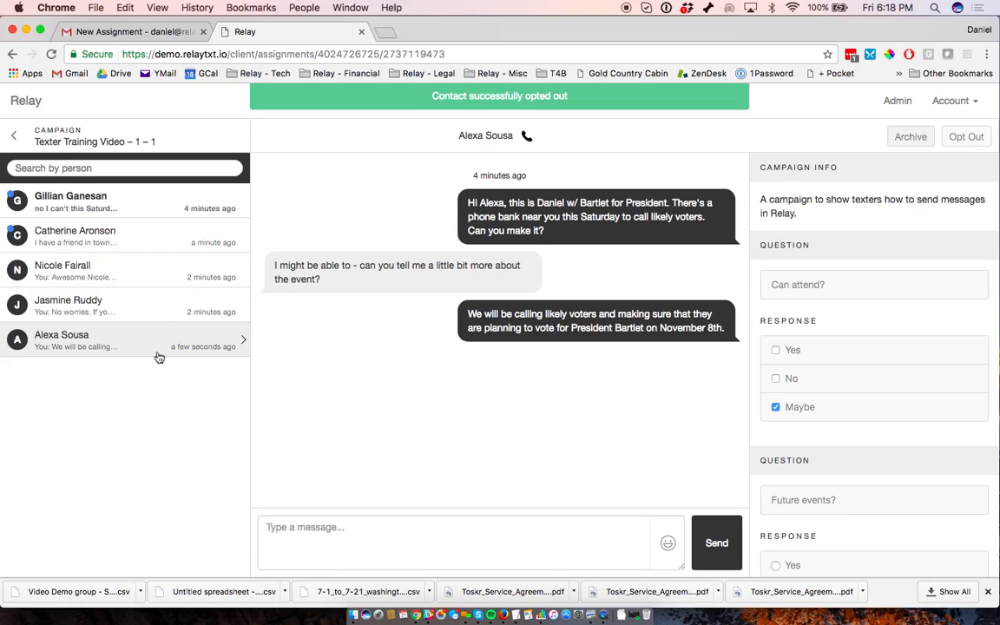
Record Yes for "Can attend?" for the contact who wants to bring a friend and insert the campaign's recommended "Yes" reply.
left_click(109, 242)
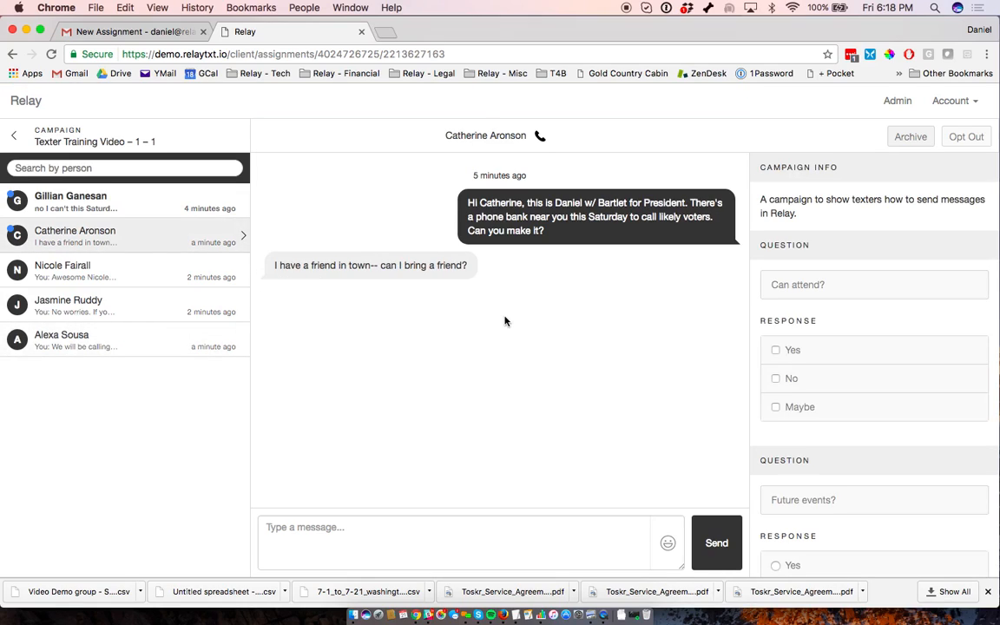
left_click(775, 350)
scroll(785, 390, "down", 3)
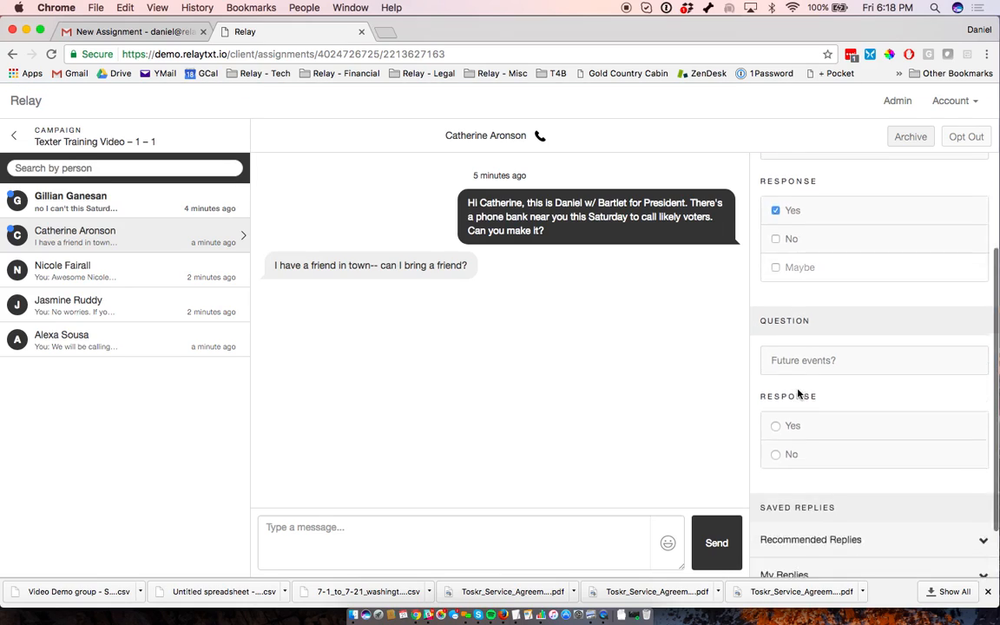
scroll(796, 390, "down", 2)
left_click(763, 476)
scroll(772, 484, "down", 1)
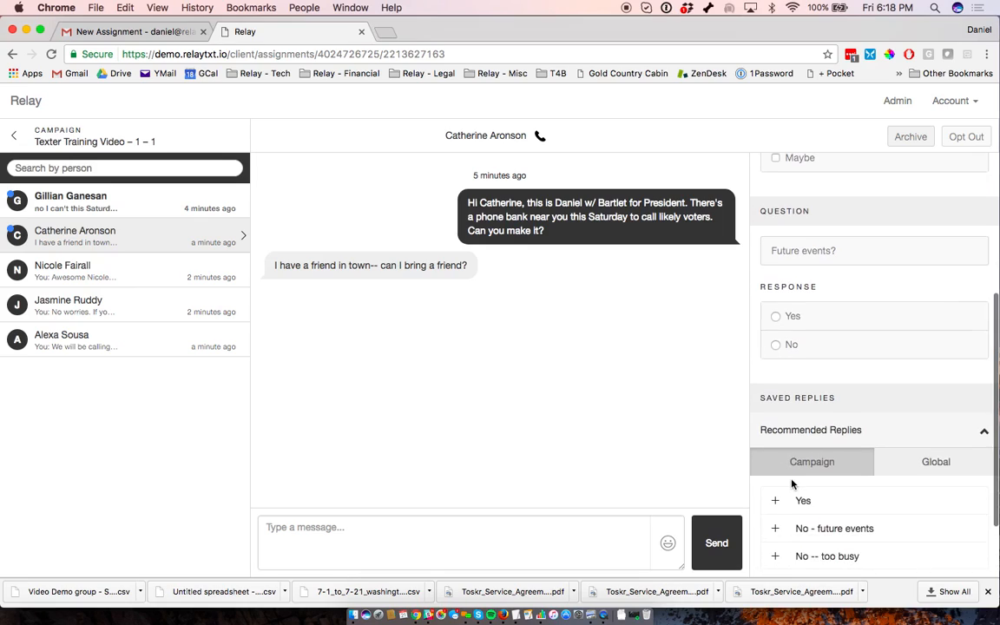
left_click(775, 500)
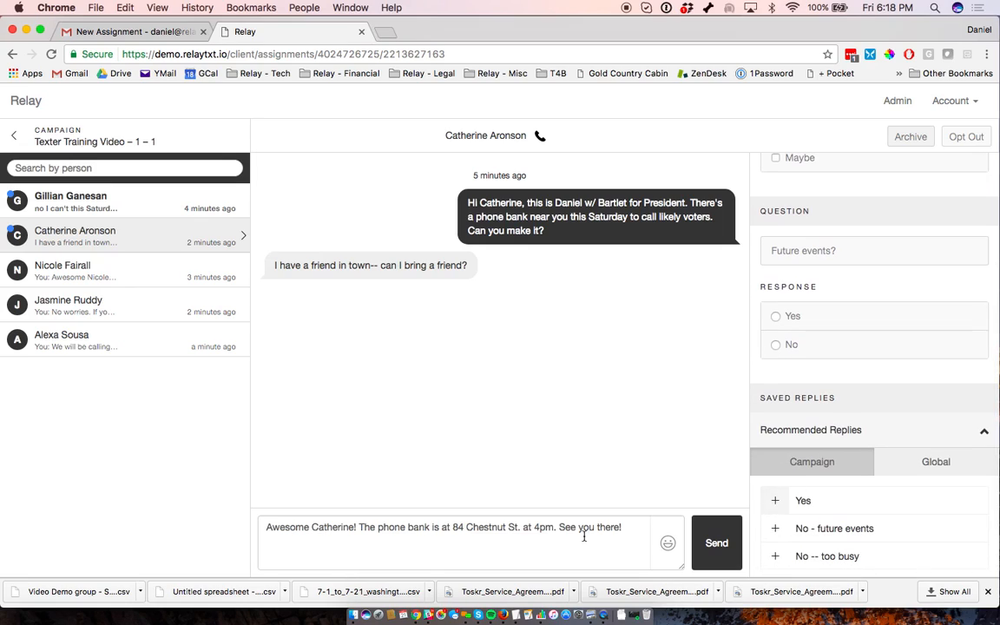
Add "Of course. The more the merrier." before "See you there!" in the drafted reply and send it.
left_click(536, 531)
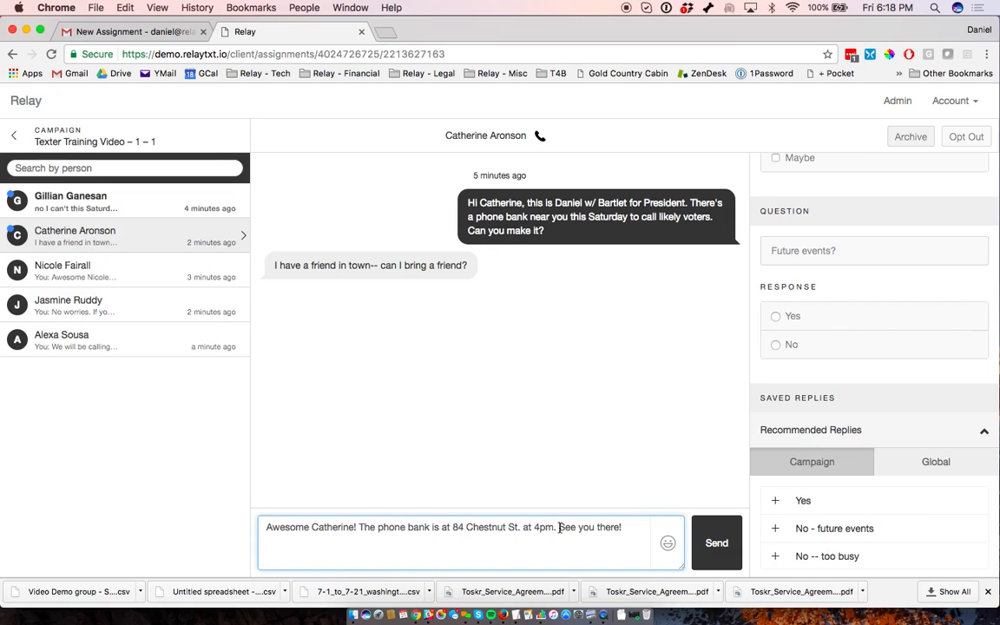
left_click(559, 528)
type("Of course. The more he")
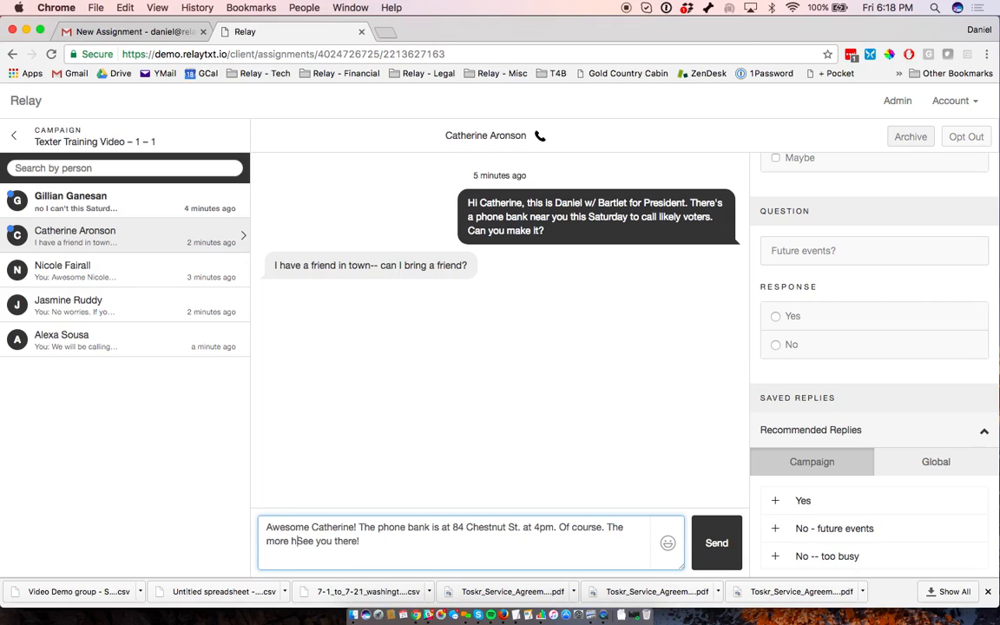
key("BackSpace")
key("BackSpace")
type("the merrier.")
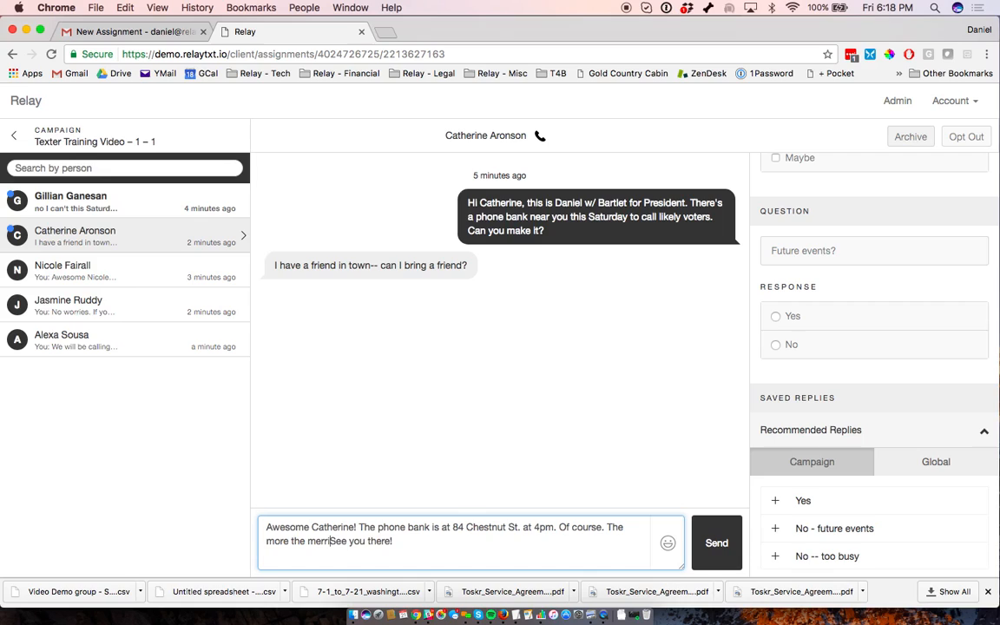
left_click(718, 544)
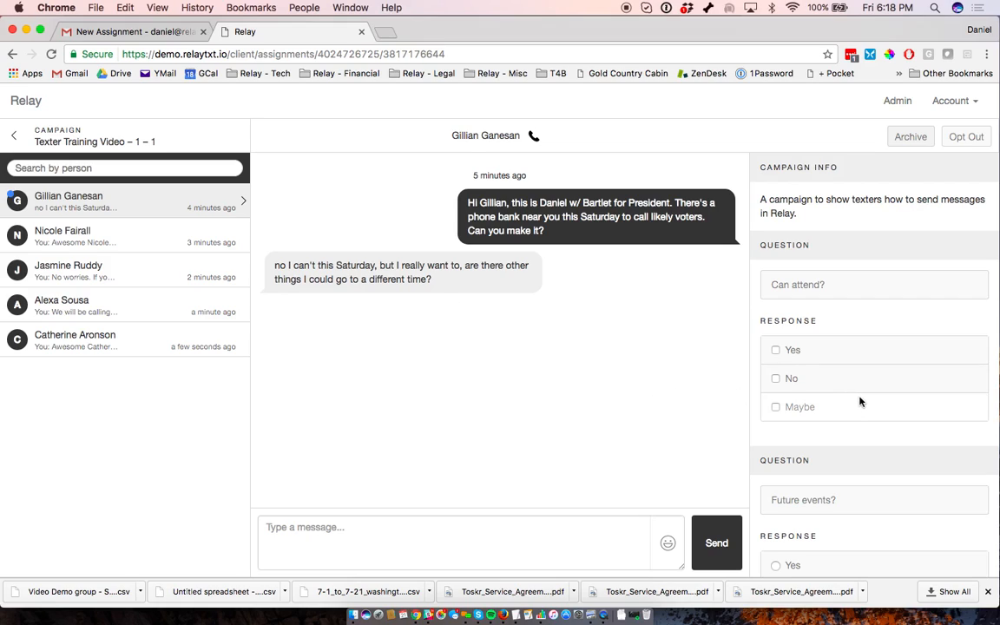
Record No for "Can attend?" for the contact asking about other times and insert the recommended "No - future events" reply.
left_click(776, 379)
scroll(814, 420, "down", 5)
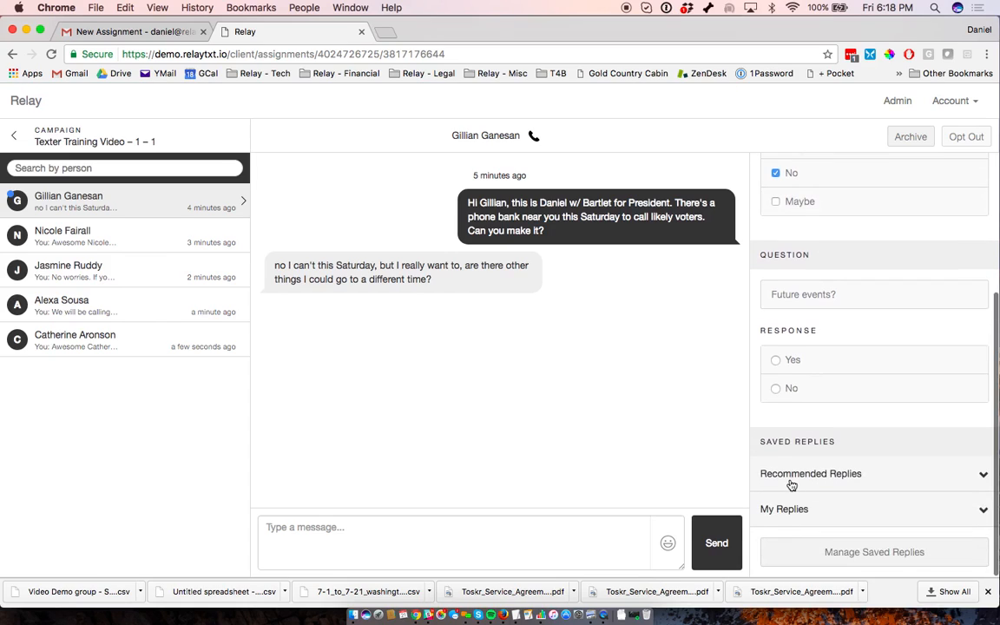
left_click(761, 477)
scroll(764, 486, "down", 1)
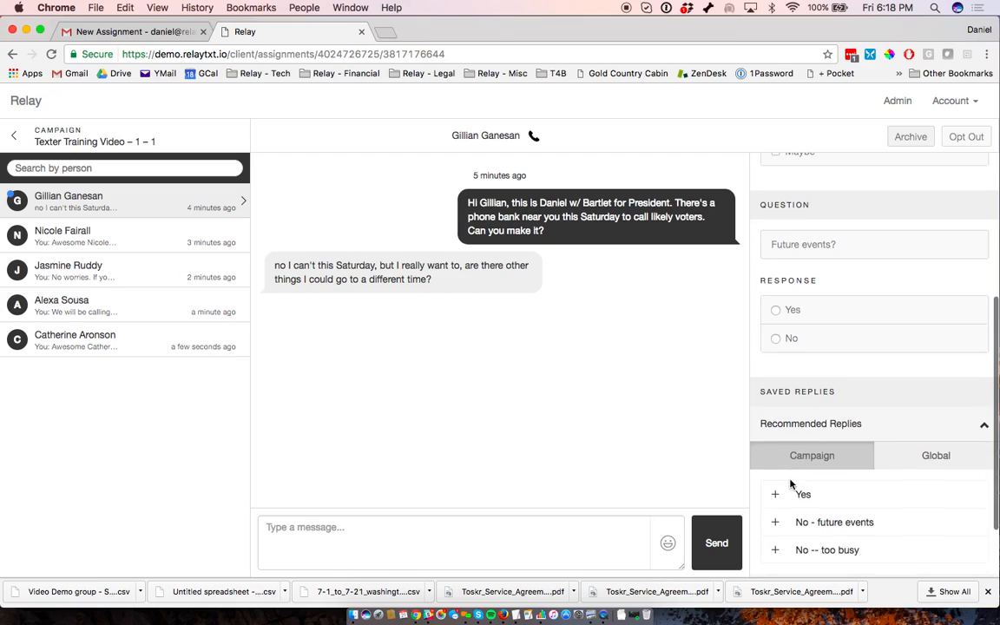
left_click(774, 523)
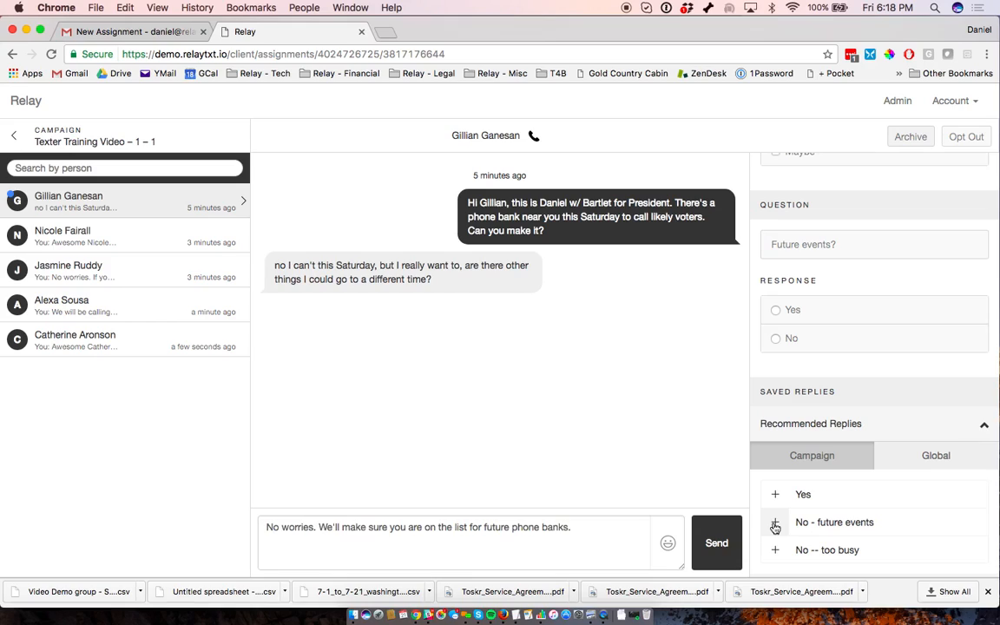
left_click(600, 526)
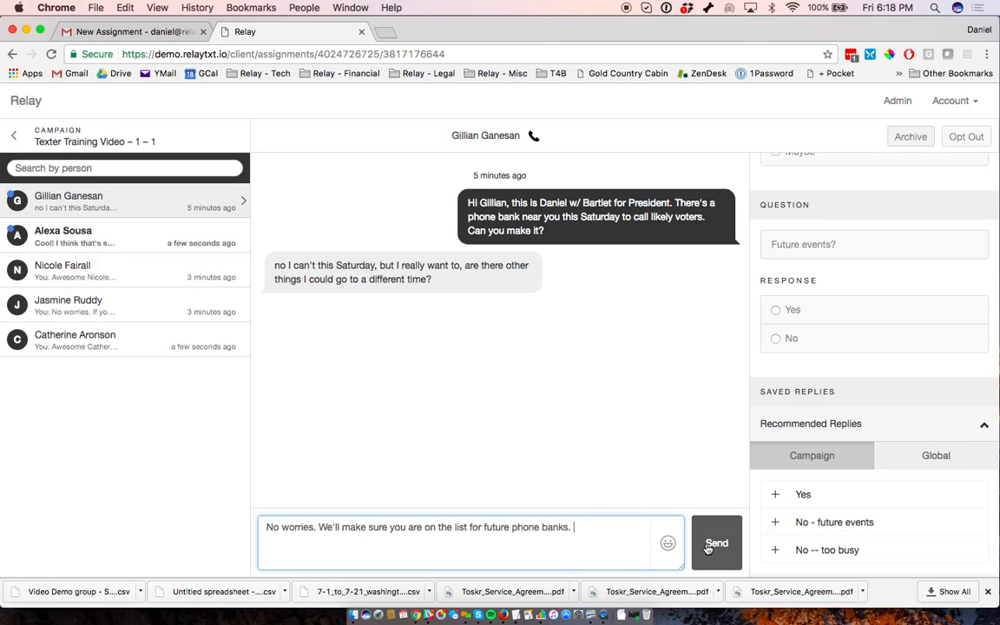
Record Yes for the same contact's "Future events?" question and send the drafted reply about future phone banks.
scroll(806, 356, "up", 1)
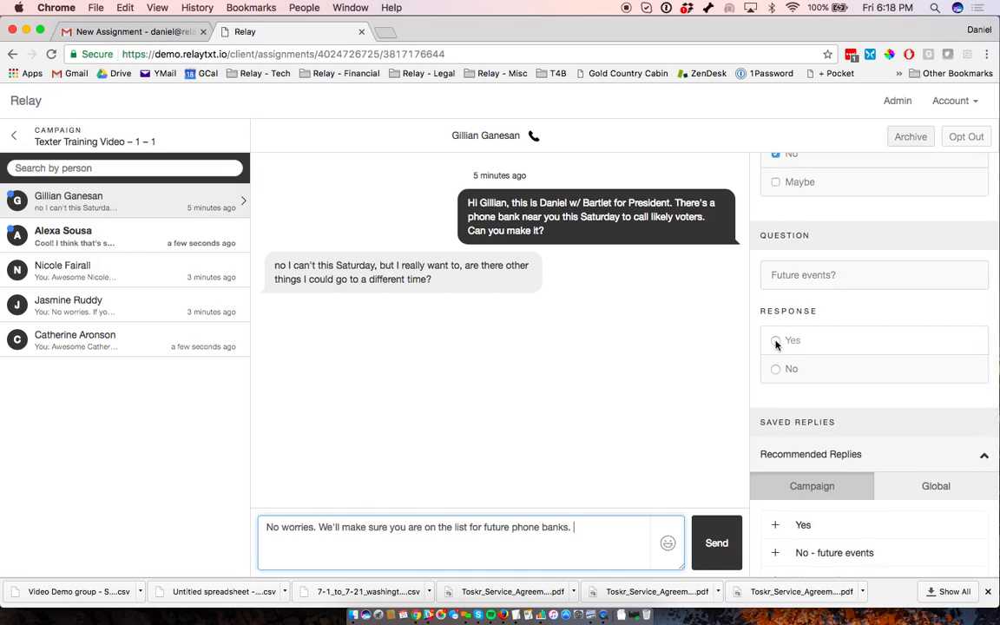
left_click(776, 342)
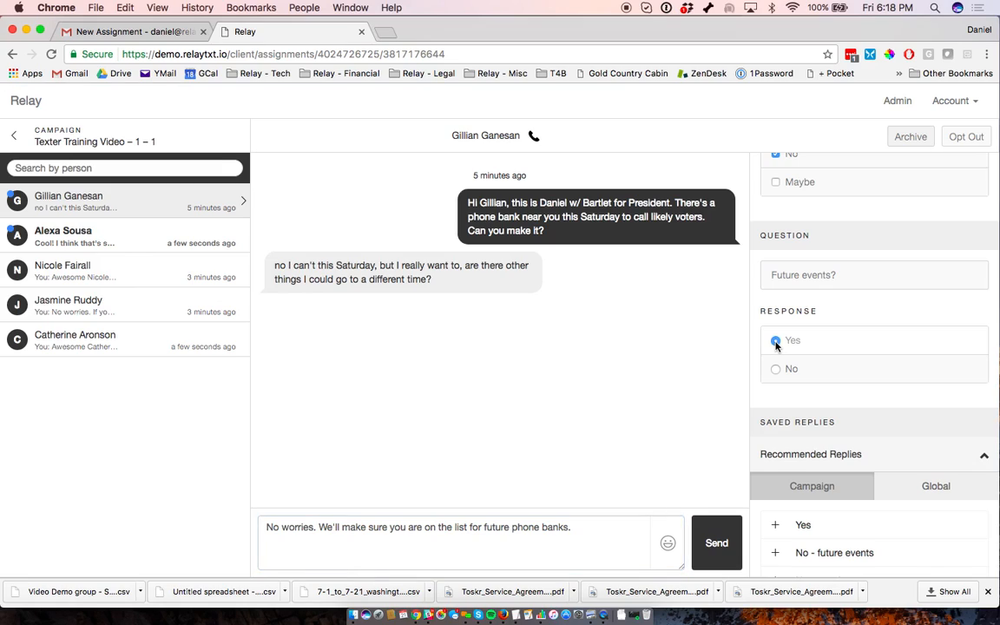
left_click(708, 543)
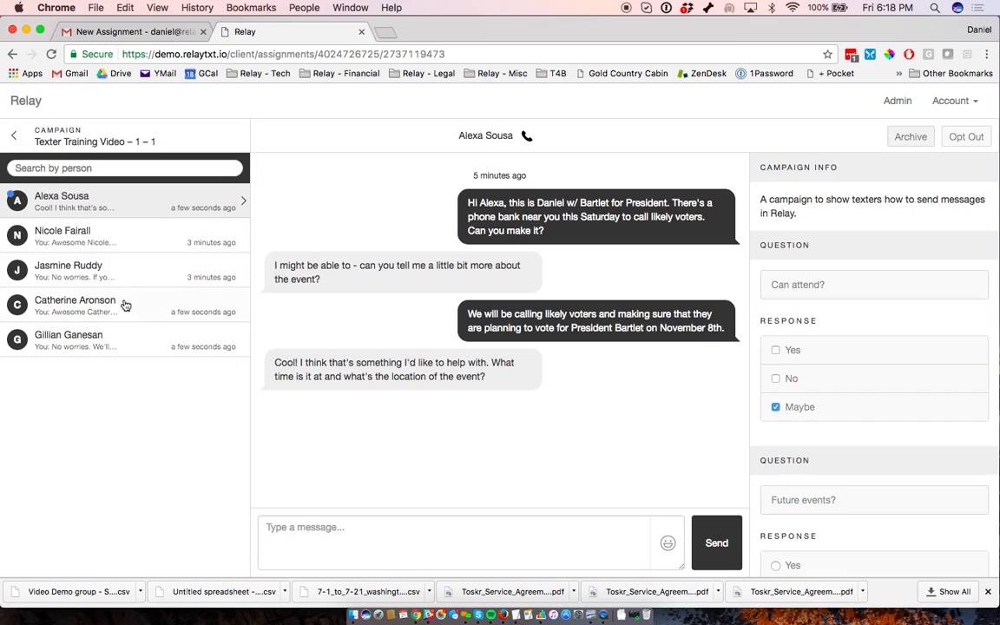
Archive the finished conversation with the contact who answered "Sure!!" and was already given the phone bank's time and location.
left_click(94, 245)
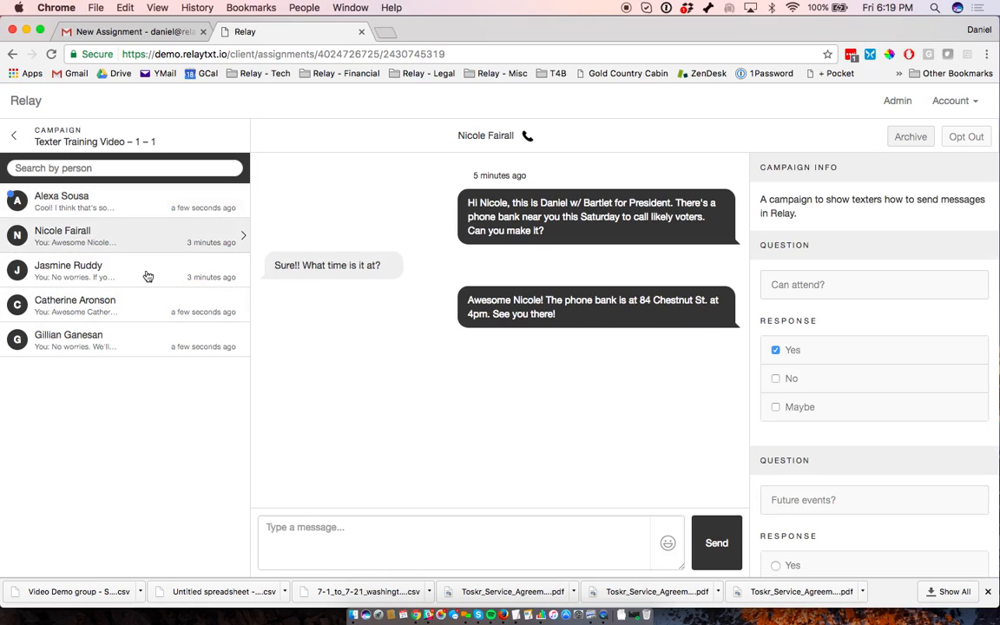
mouse_move(328, 263)
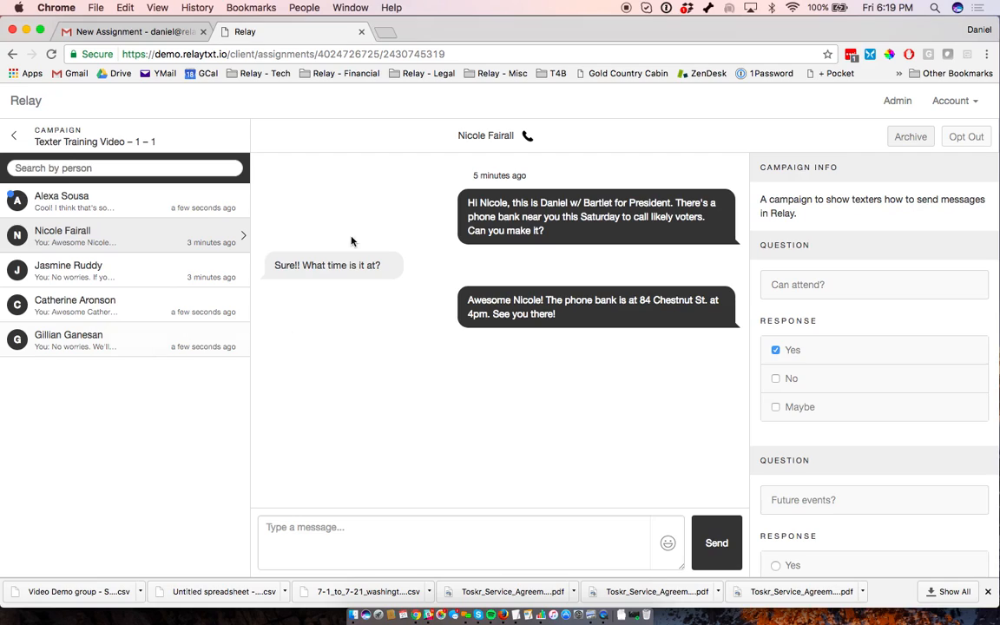
left_click(909, 143)
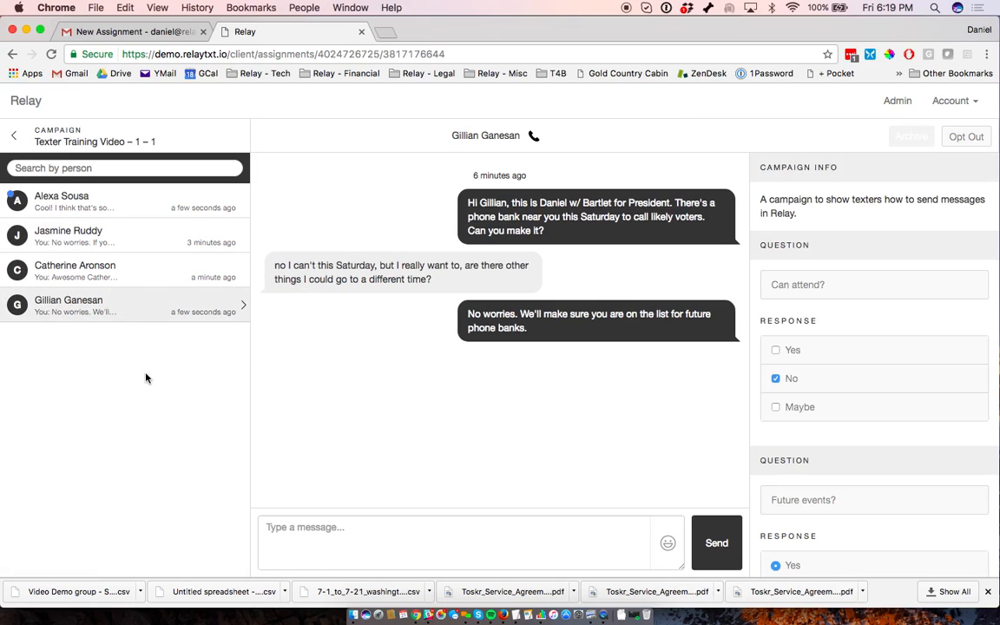